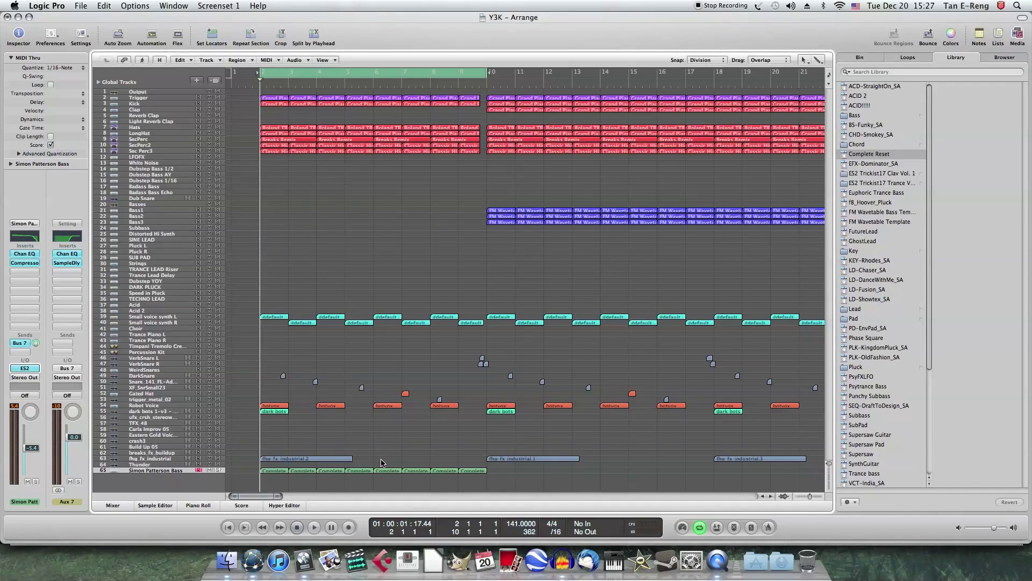
Play through the arrangement briefly, then turn off cycle looping.
key(space)
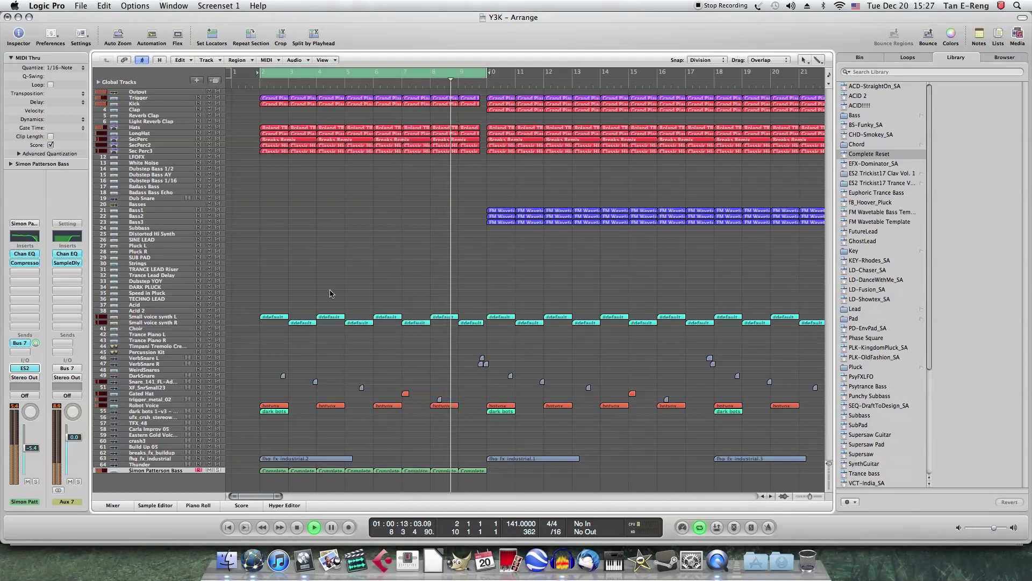
key(space)
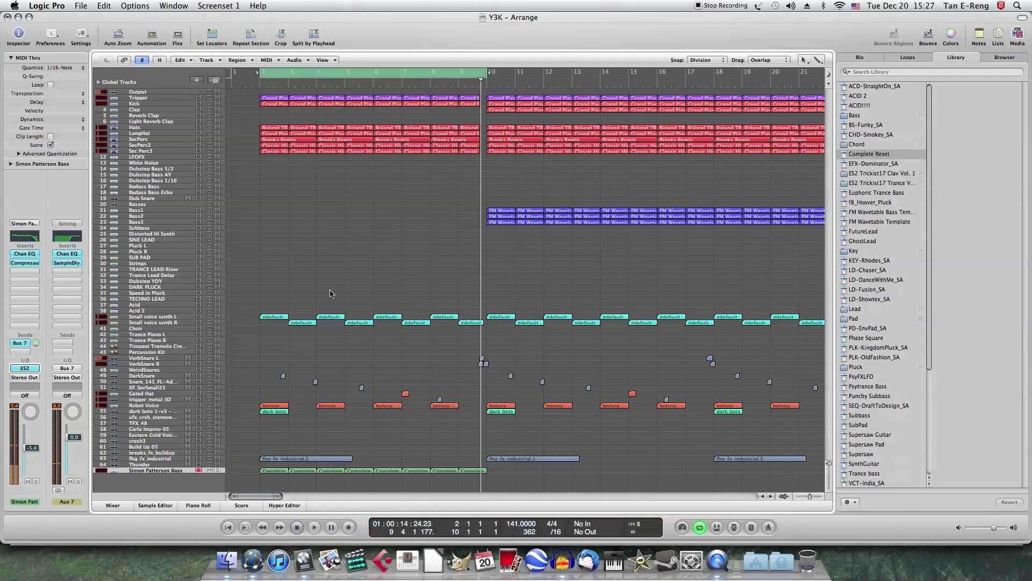
click(368, 78)
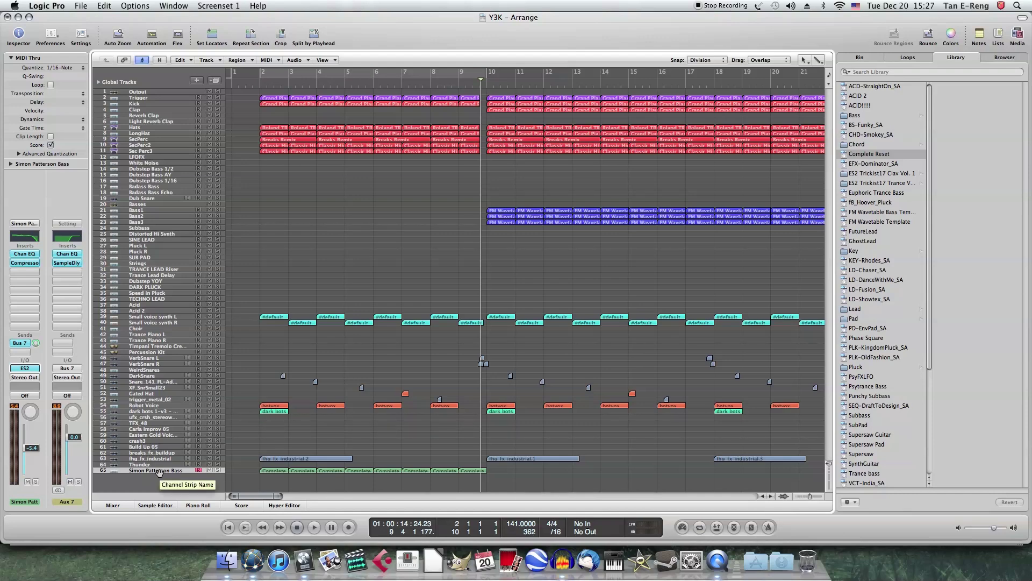
Solo the Simon Patterson Bass, audition it from bar 2, and return to the song start.
click(217, 470)
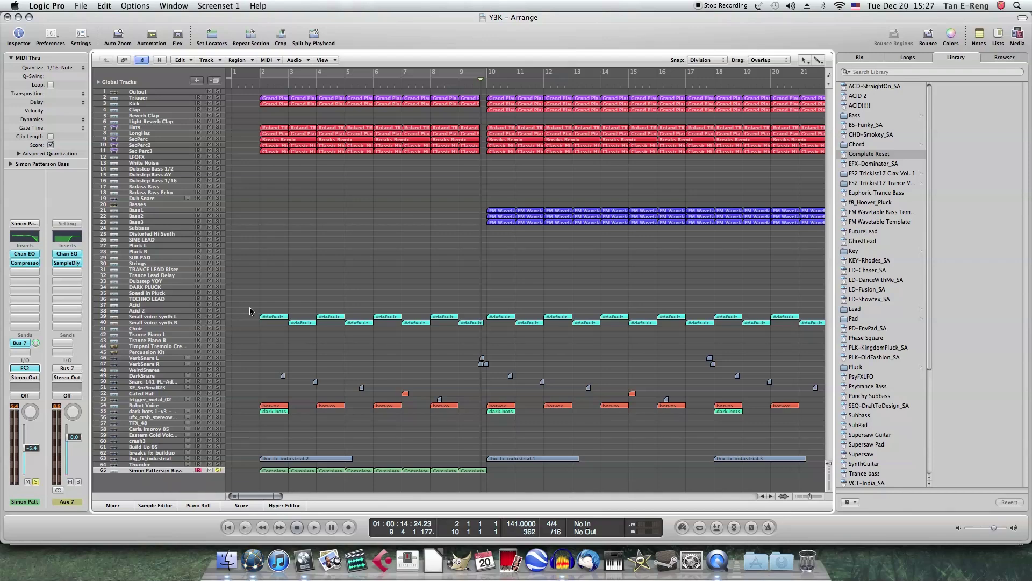
click(257, 88)
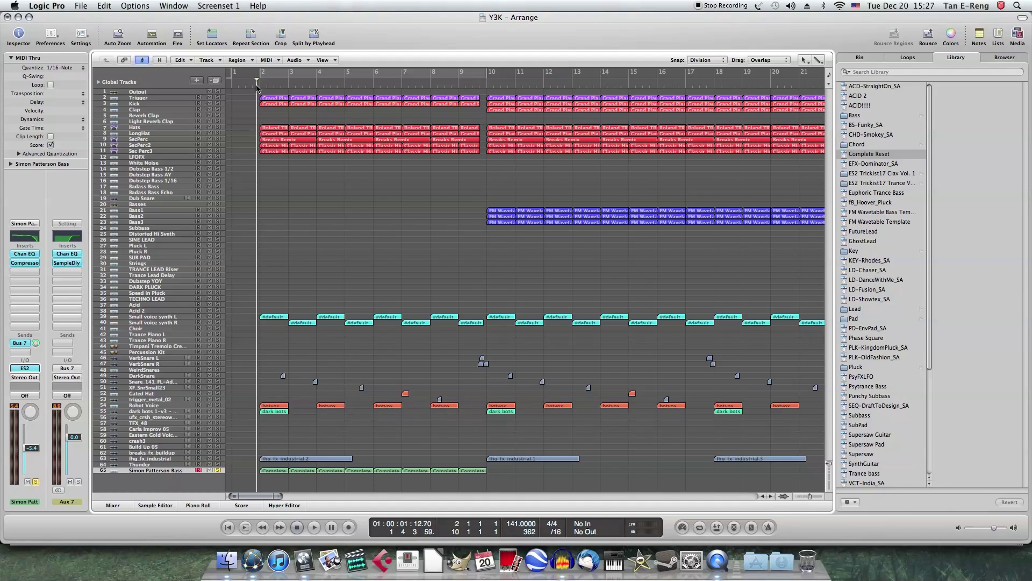
key(space)
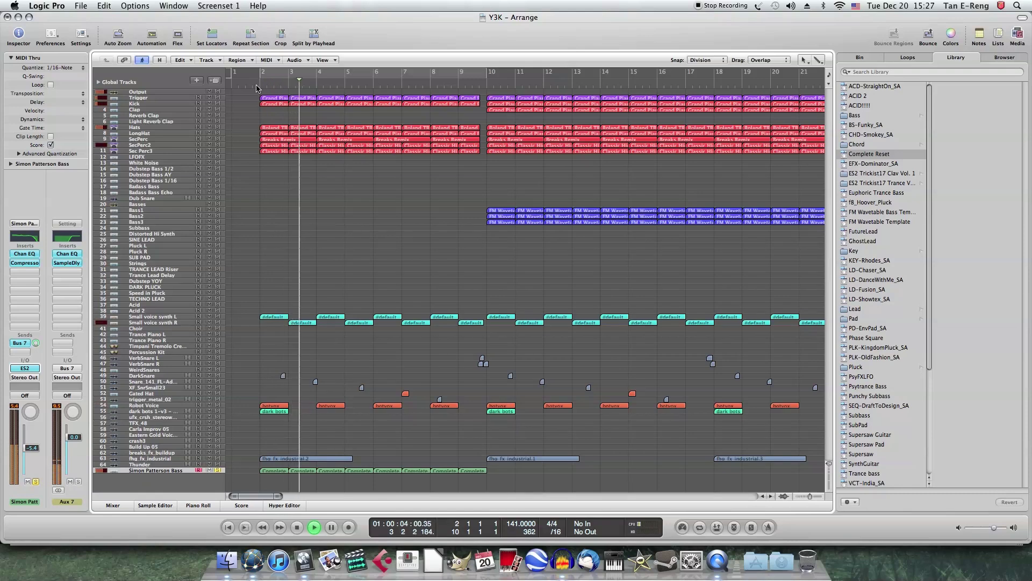
key(space)
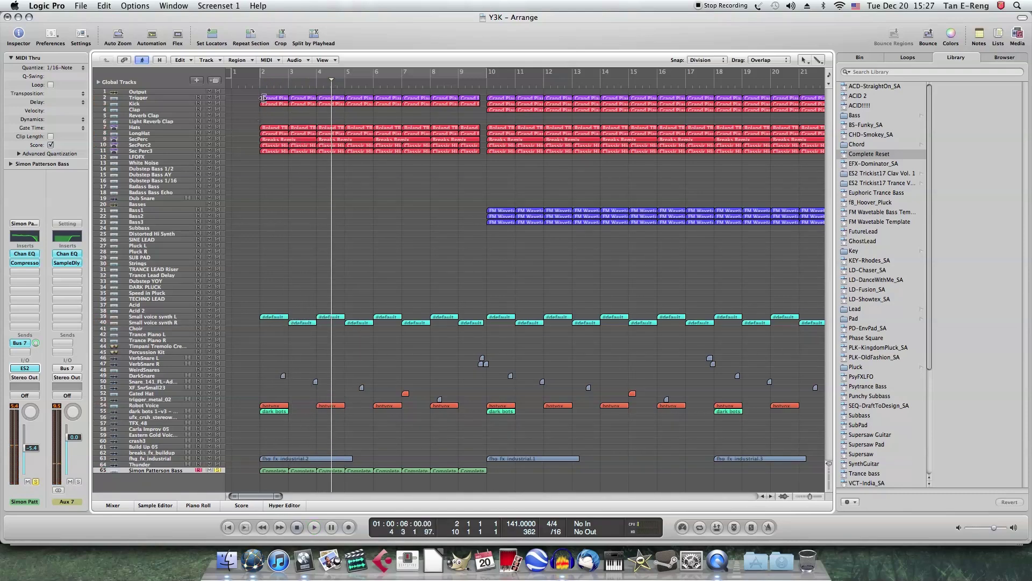
key(Return)
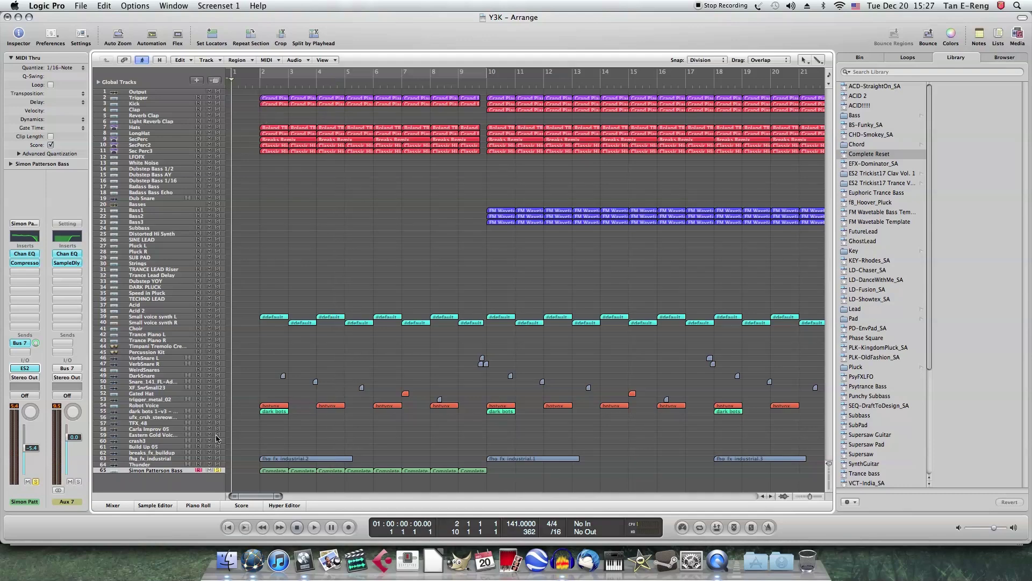
Create software instrument track 66 with the ES 2 Hybrid Synth and bring up the ES2 window.
click(197, 80)
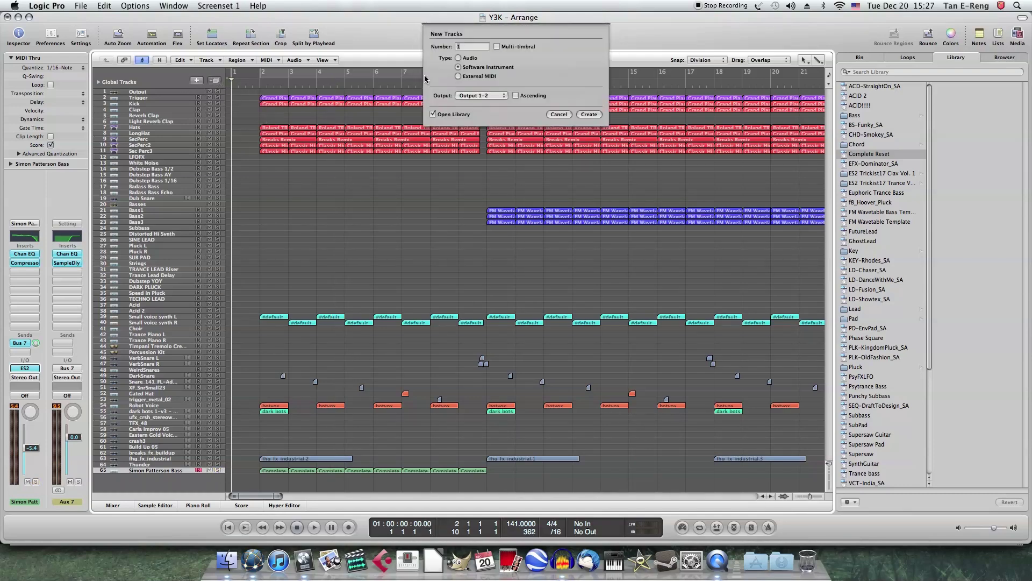
click(589, 114)
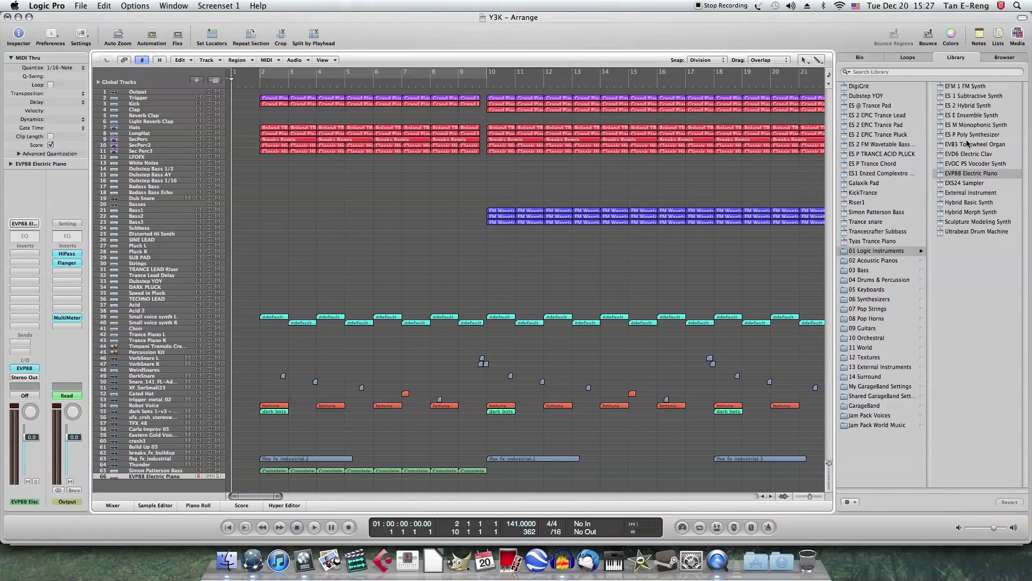
click(972, 105)
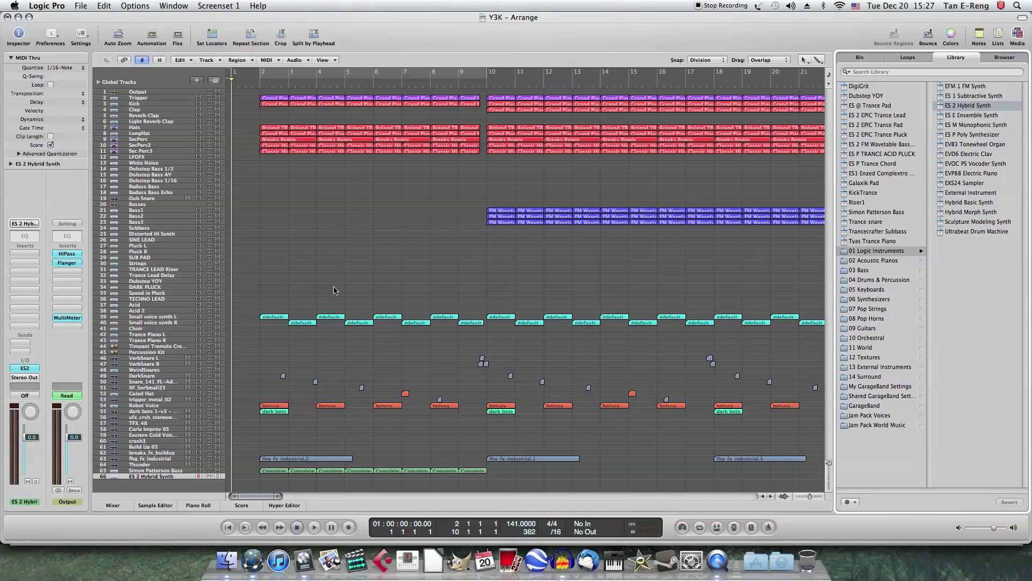
click(24, 370)
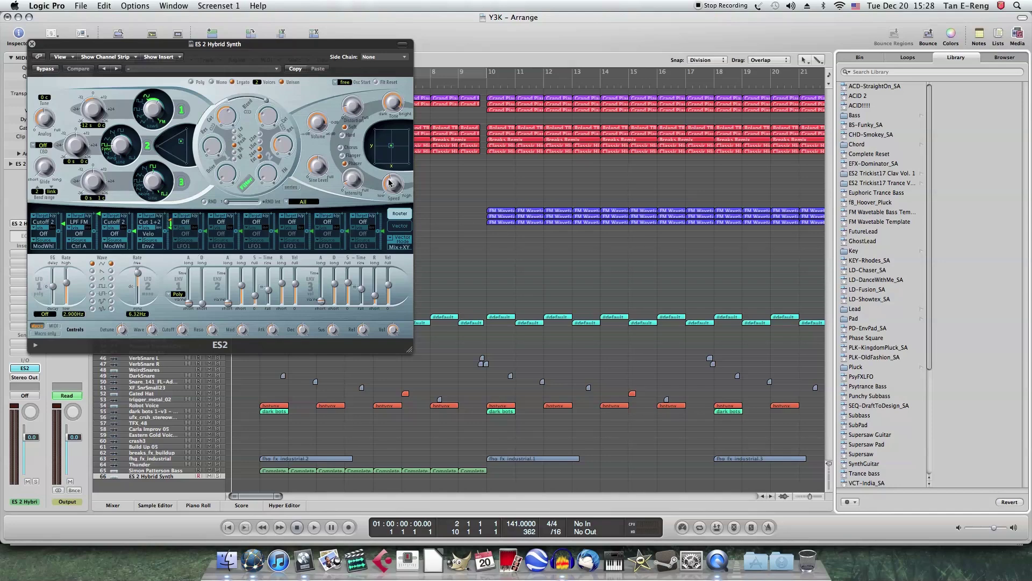
Load the ES2 'Complete Reset' patch and play a test note with Musical Typing.
click(887, 155)
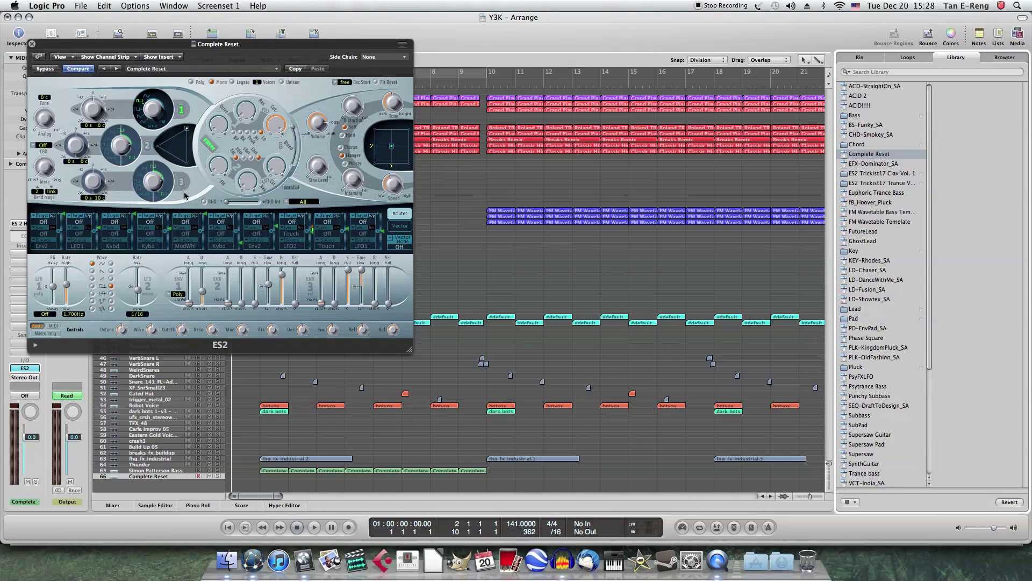
key(super+k)
key(a)
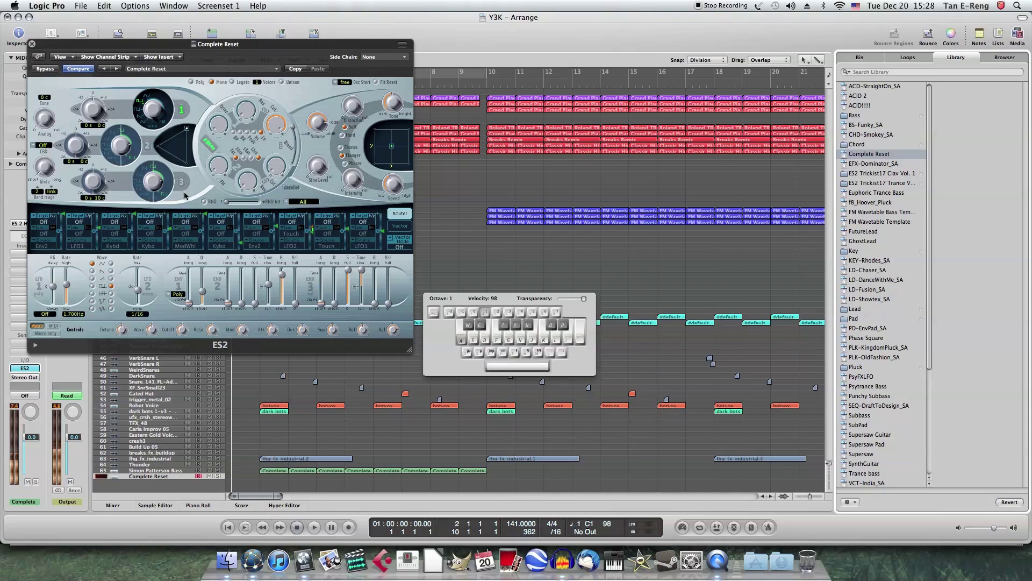
key(super+k)
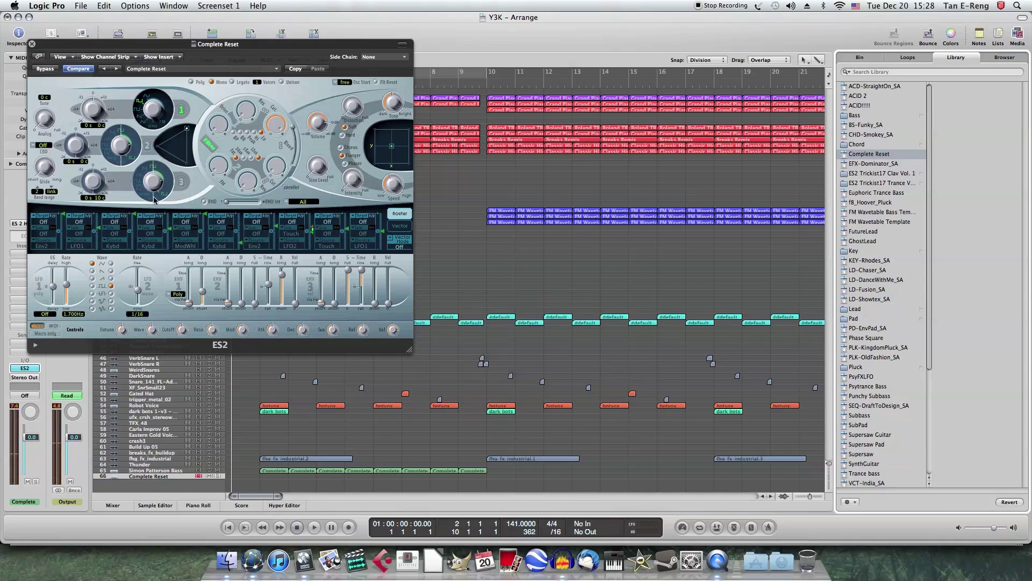
Route Env1 to Cutoff 1 in the ES2 Router's first modulation slot.
click(49, 225)
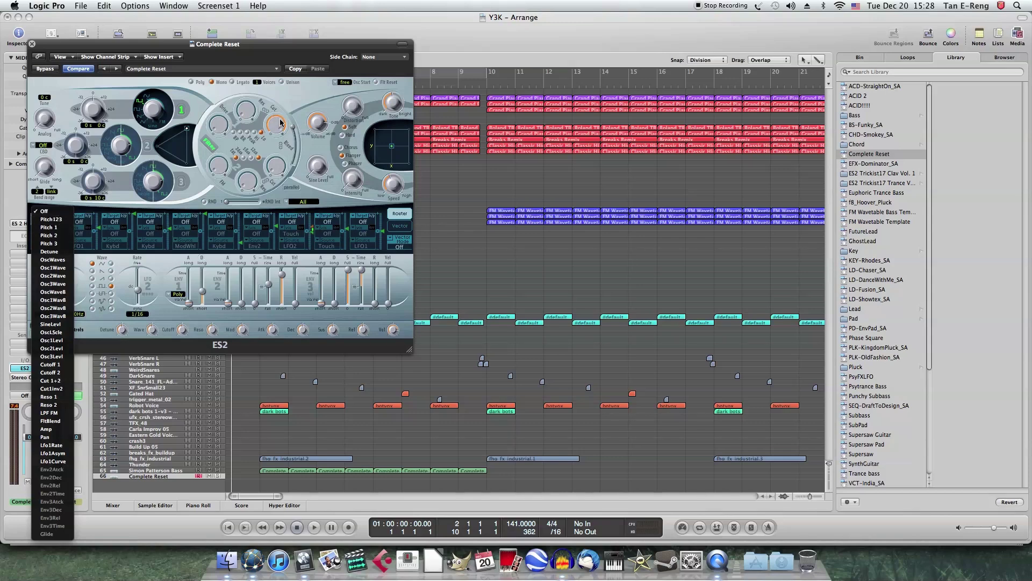
click(50, 363)
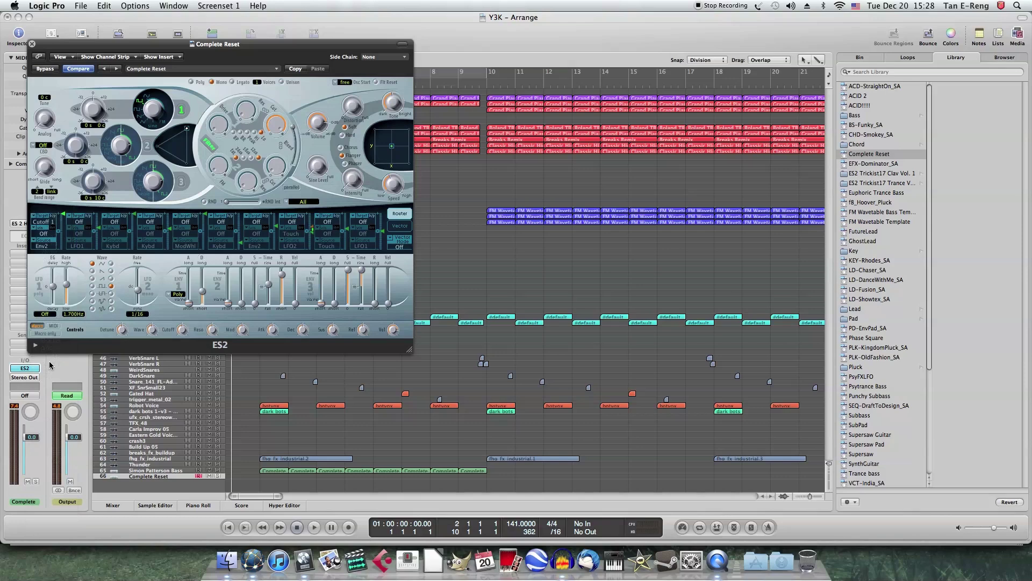
click(47, 246)
click(62, 171)
Play test notes while raising the filter amount, then close the ES2 panel.
key(super+k)
key(a)
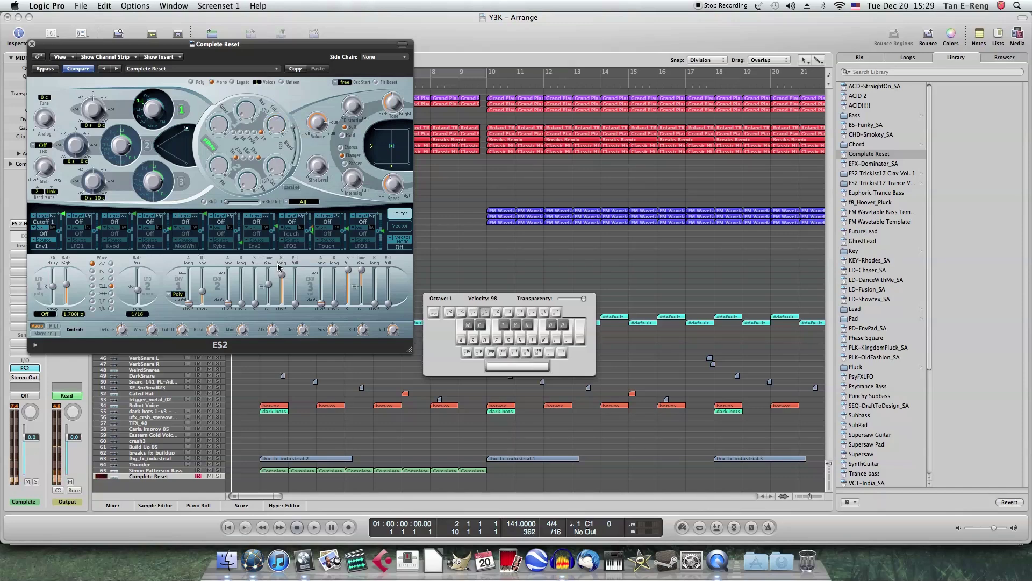
key(a)
drag(245, 115, 246, 104)
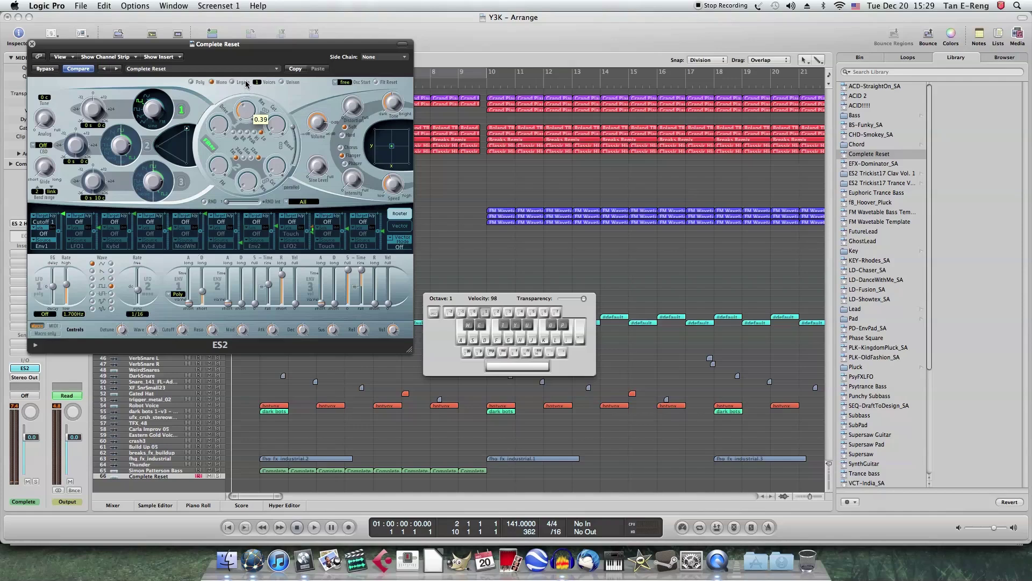
key(a)
key(a)
click(32, 44)
Insert a Channel EQ and enable its high cut at 5500 Hz.
click(25, 237)
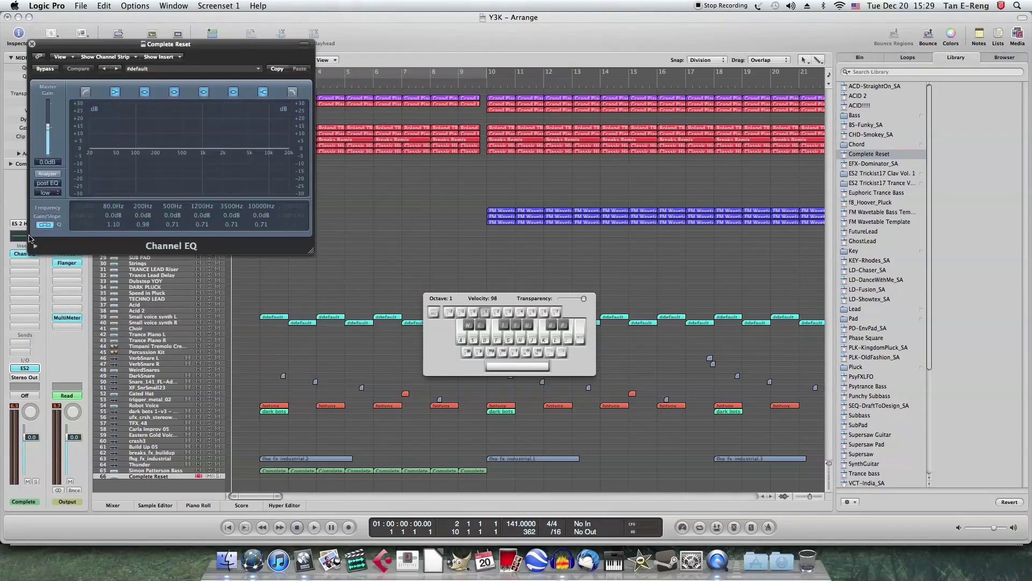
click(292, 92)
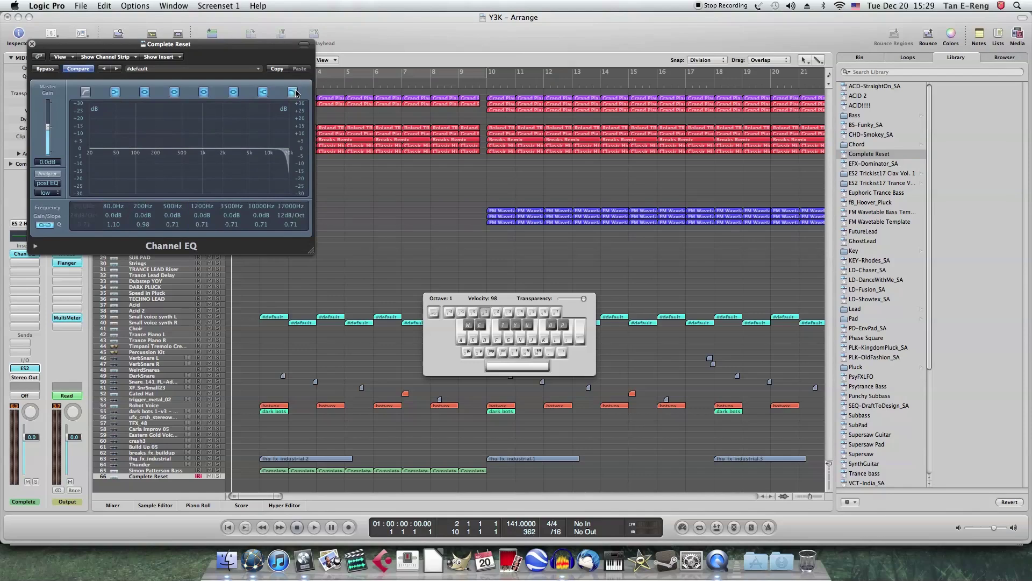
drag(288, 157, 256, 202)
key(a)
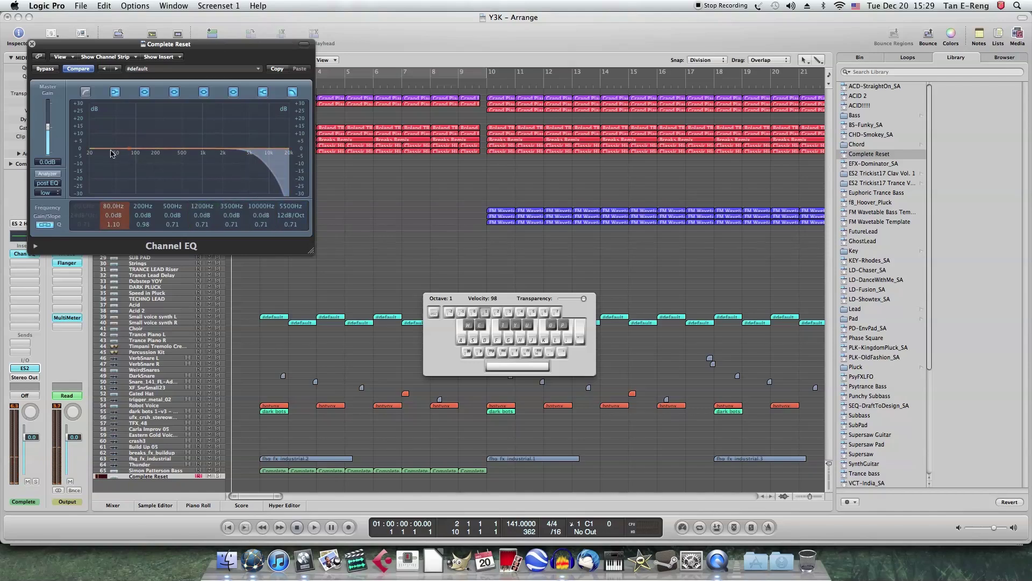
Boost the EQ bands at about 81 Hz, 215 Hz and 1300 Hz, checking with test notes.
drag(112, 154, 112, 143)
key(a)
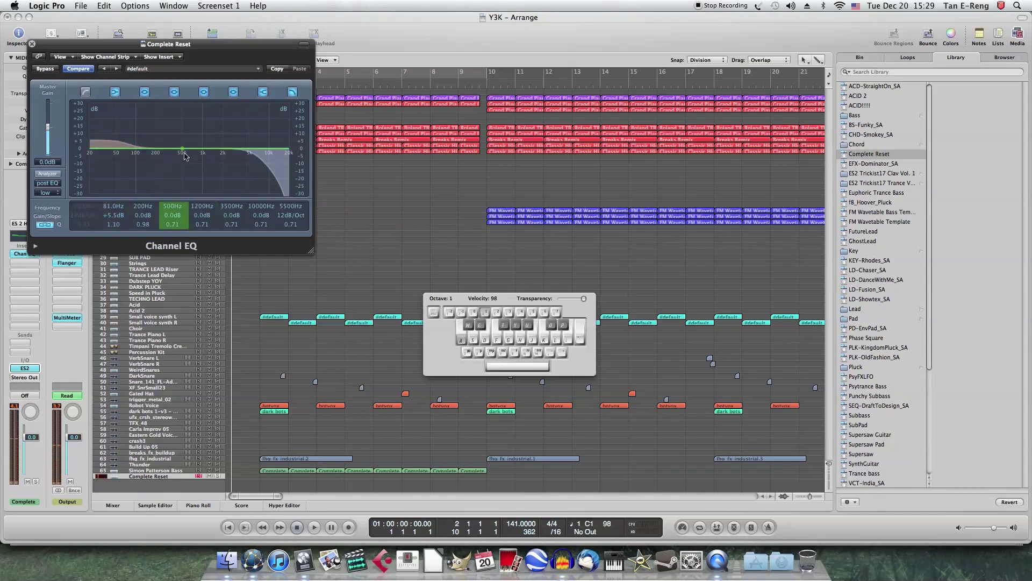
drag(167, 154, 168, 146)
key(a)
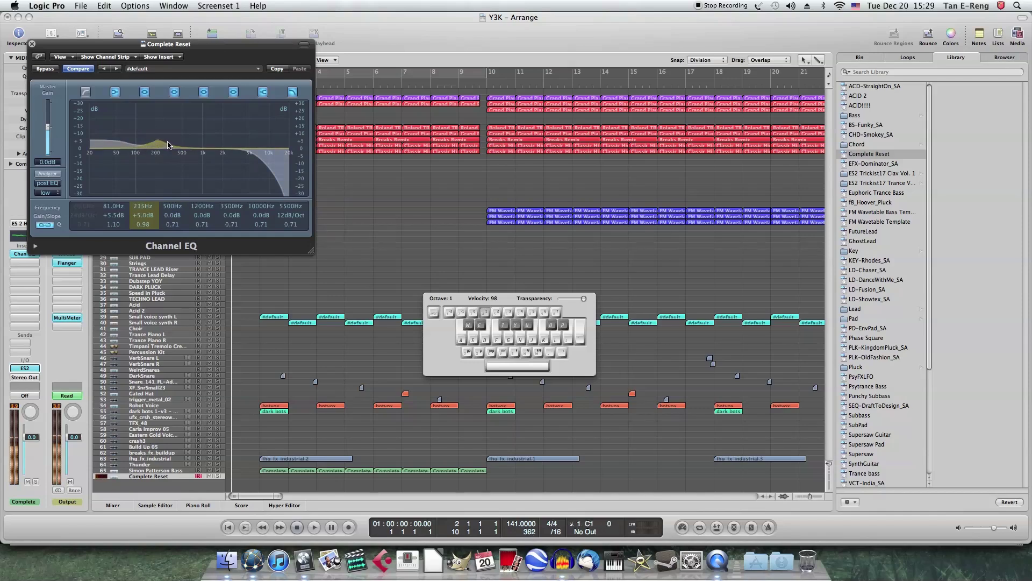
drag(202, 148, 203, 142)
key(a)
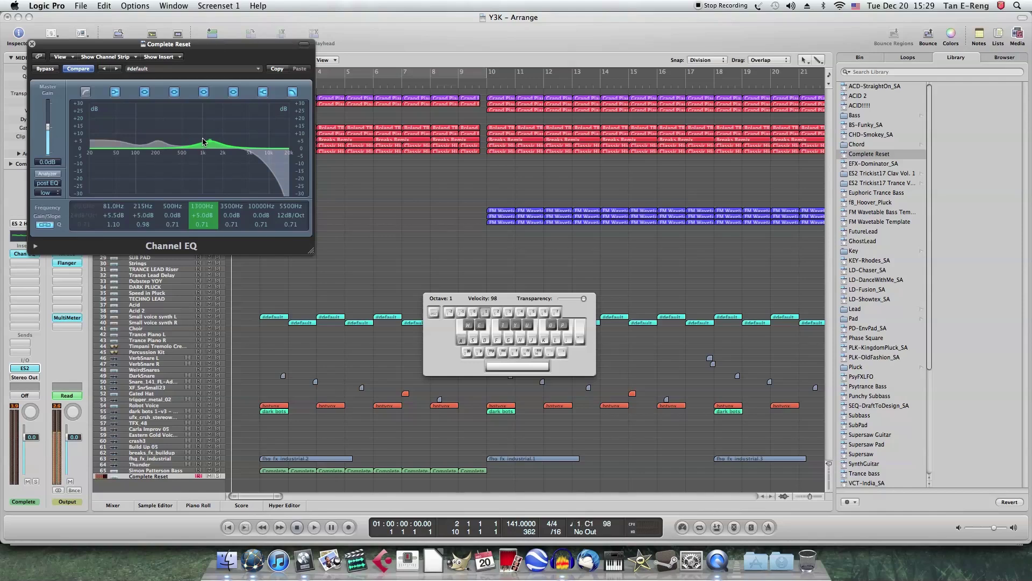
click(33, 45)
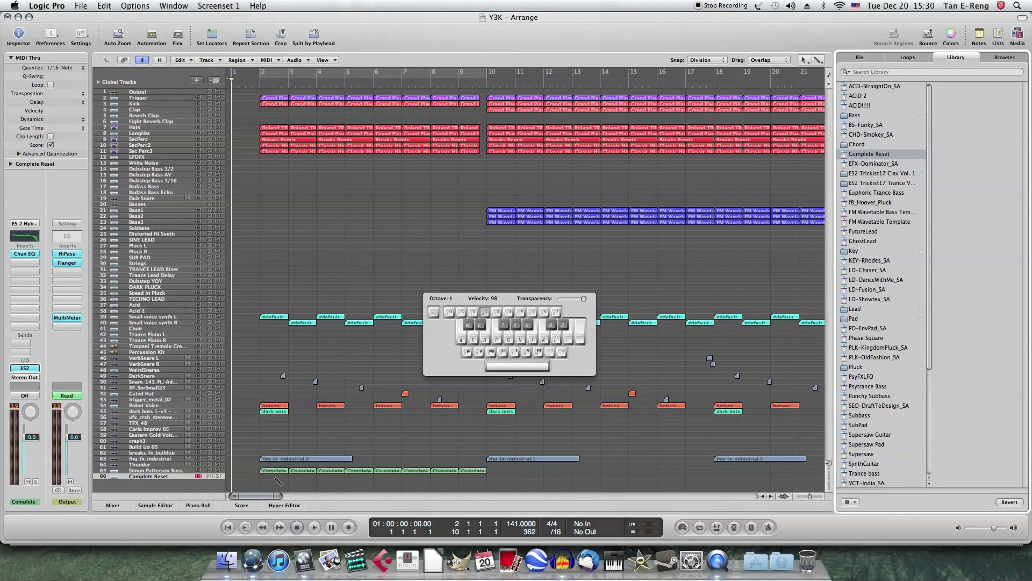
Solo the new track, create a one-bar region at bar 2, and open it in the Piano Roll at C1.
click(218, 477)
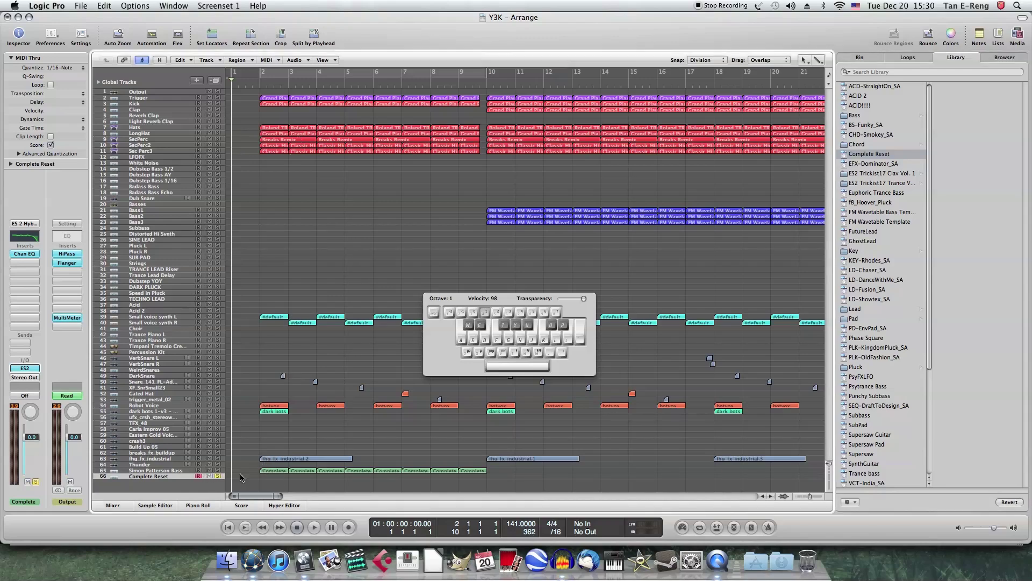
click(274, 478)
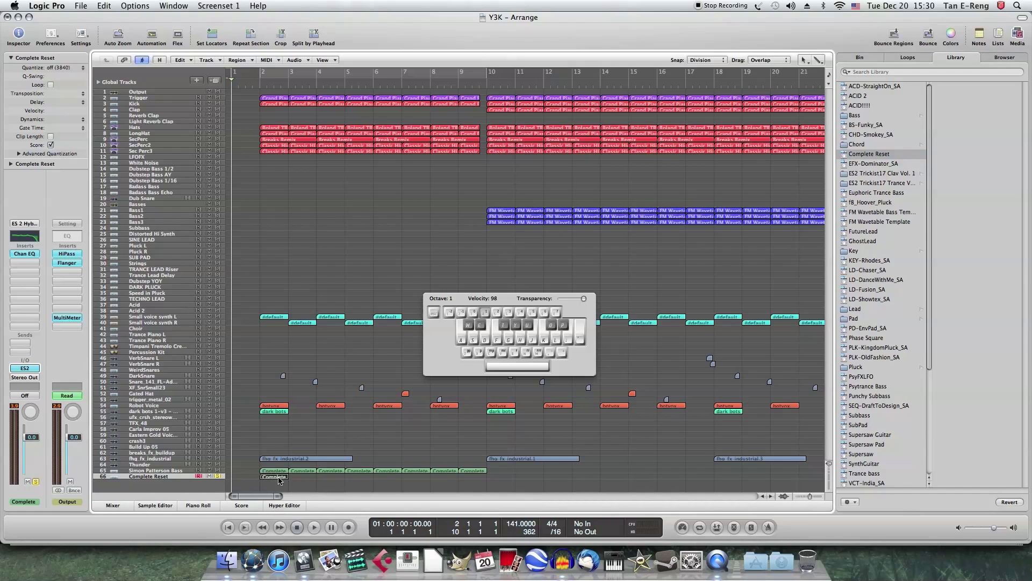
double_click(274, 477)
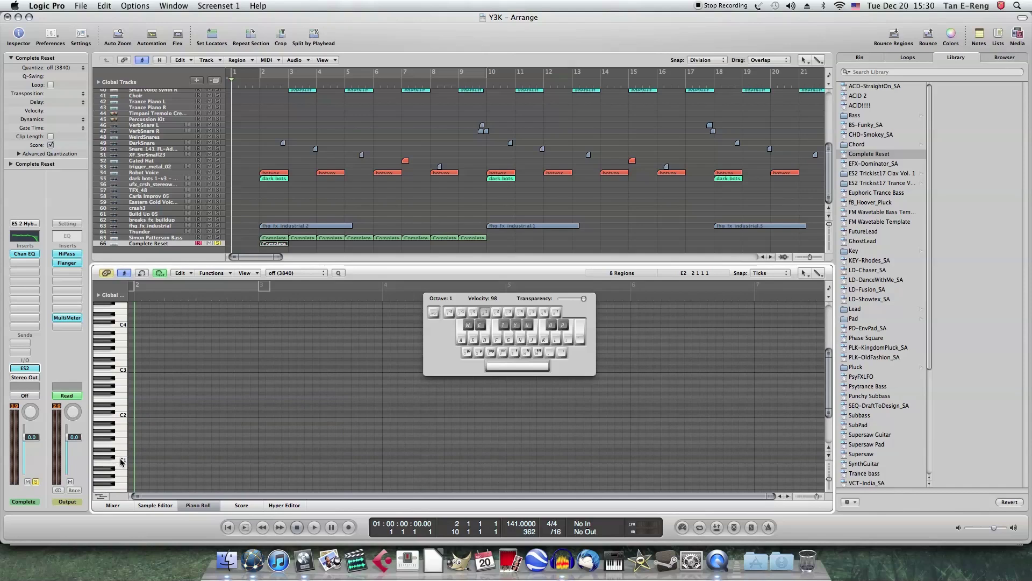
click(121, 461)
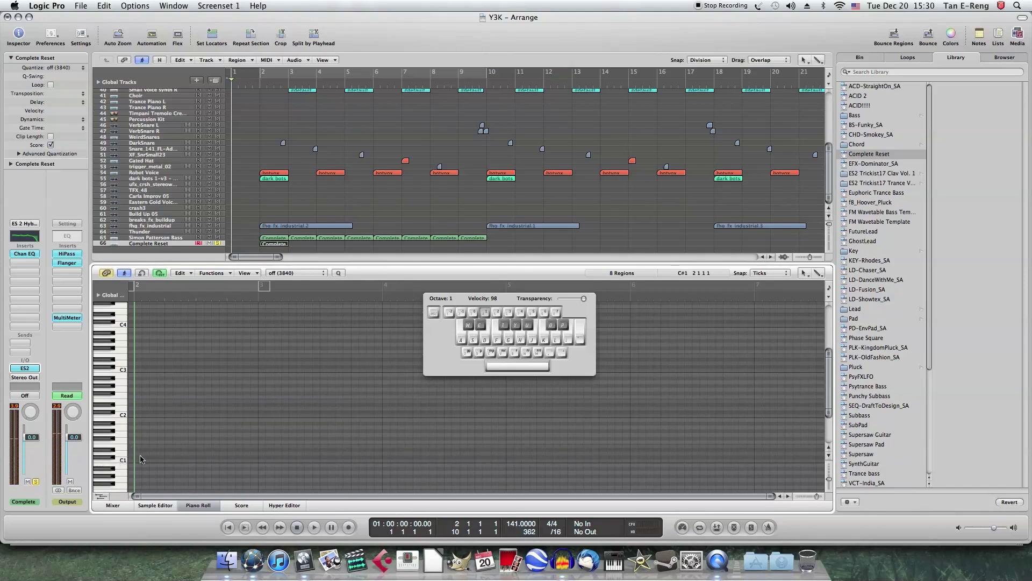
Draw six short C1 notes across the first beats of bar 2.
click(145, 461)
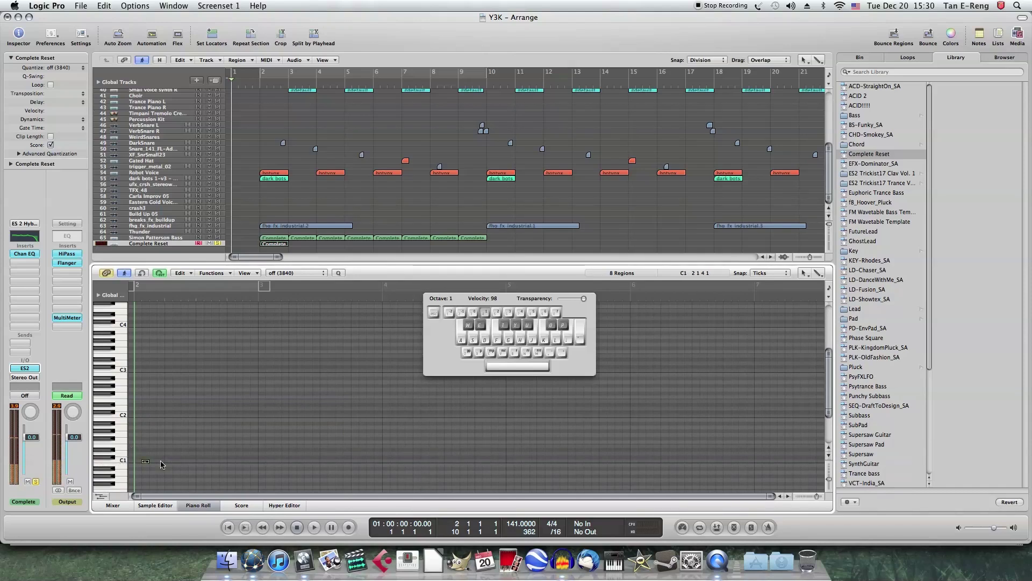
click(153, 461)
click(161, 461)
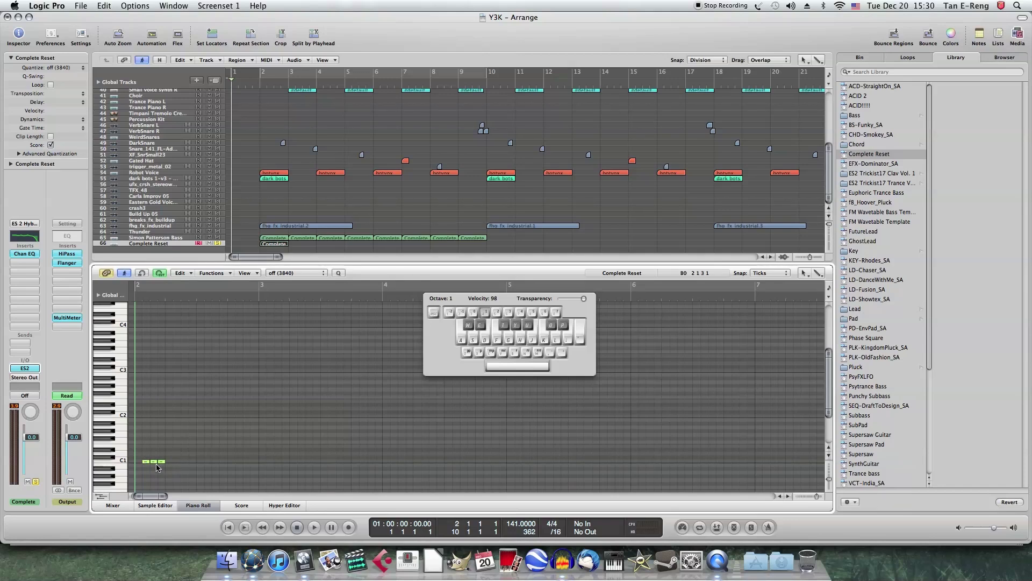
click(175, 461)
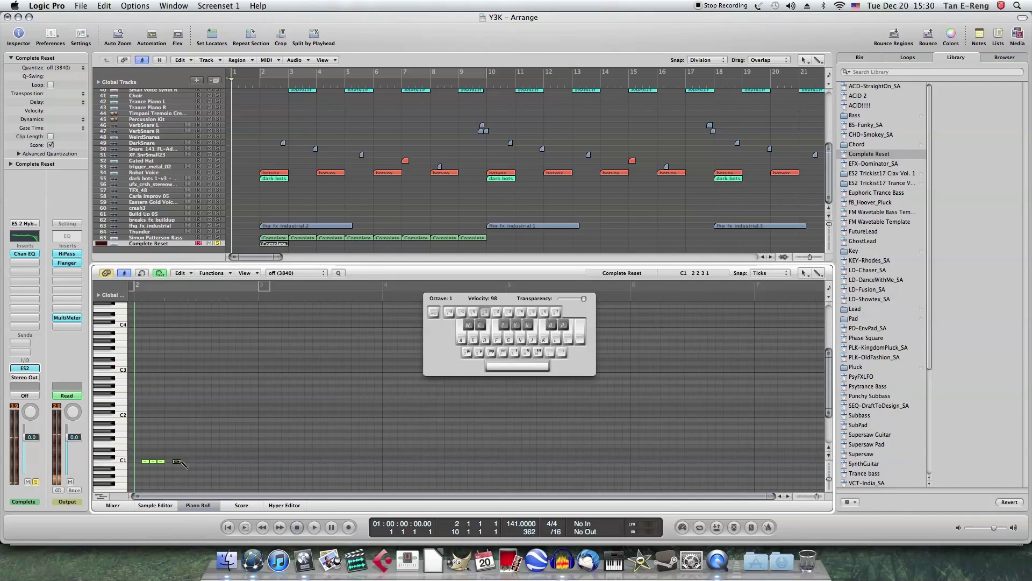
click(182, 461)
click(190, 462)
Add six more short C1 notes from beat three onward and play the pattern back.
click(208, 462)
click(215, 462)
click(223, 461)
click(238, 462)
click(246, 461)
click(254, 461)
key(space)
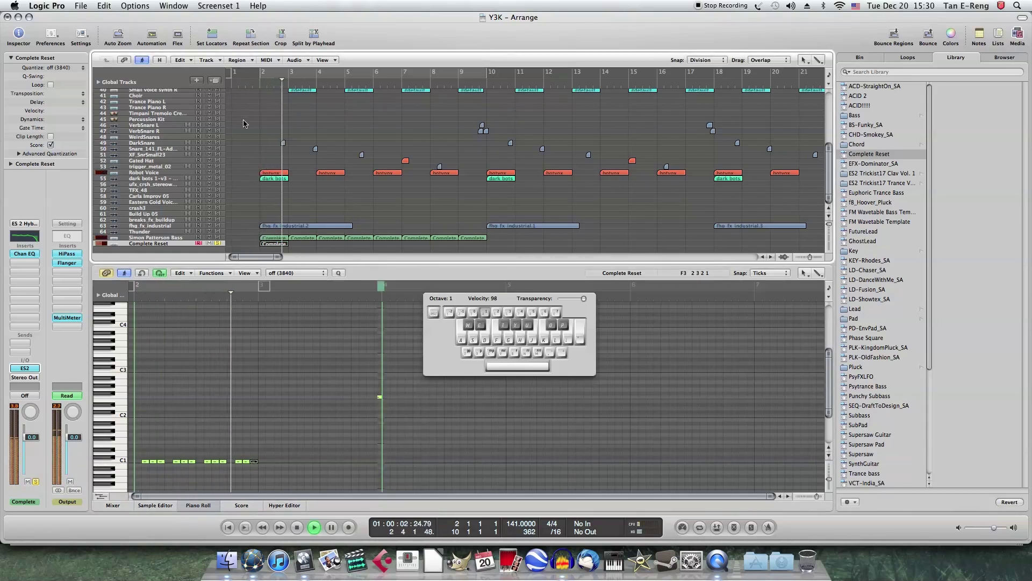
Stop playback and solo tracks 2 through 11.
key(space)
scroll(239, 130, up, 5)
scroll(239, 129, up, 8)
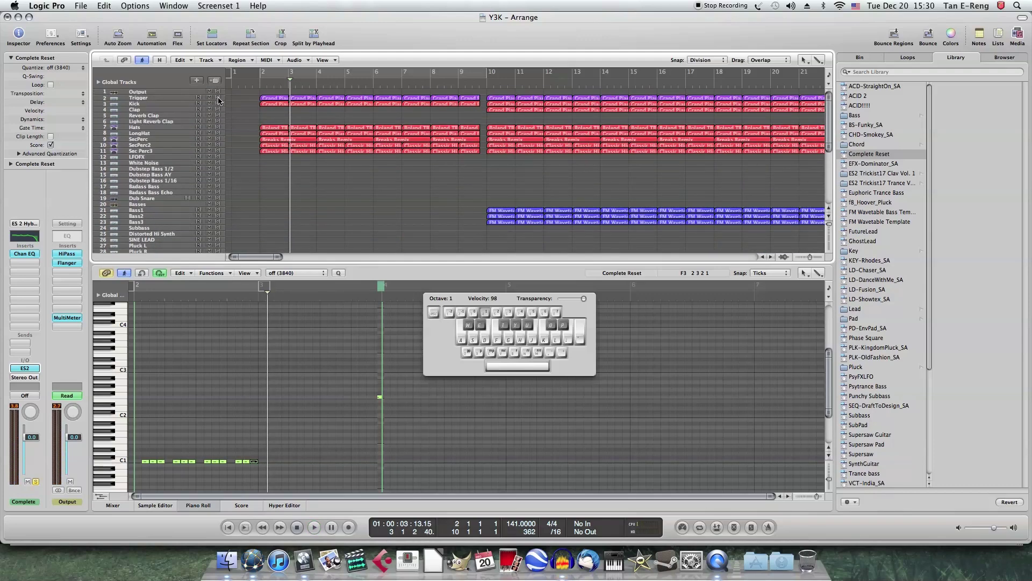
drag(218, 98, 220, 151)
Solo the DarkSnare through trigger_metal_02 tracks and set a cycle over bars 2–10.
scroll(220, 156, down, 3)
scroll(221, 177, down, 5)
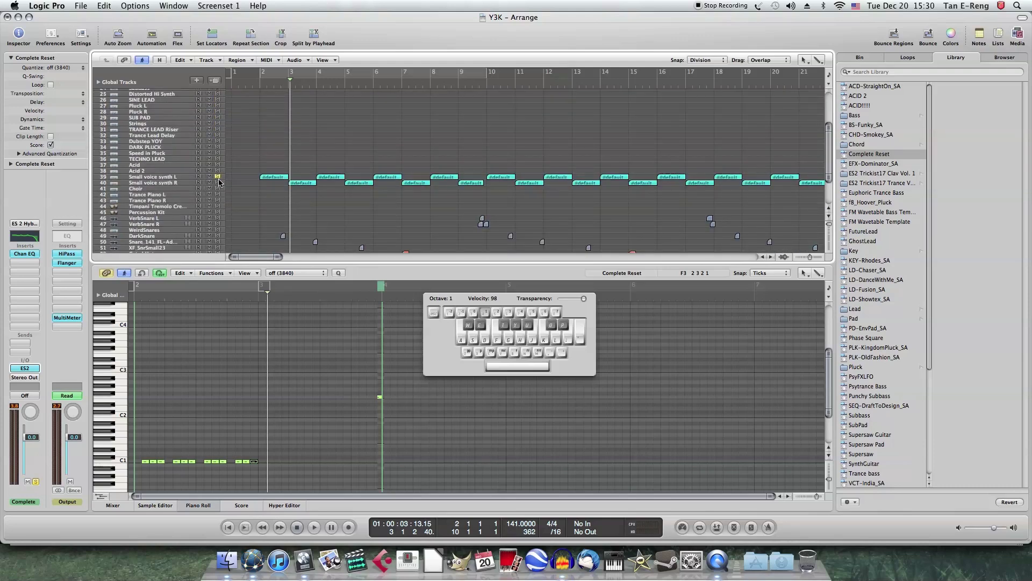
scroll(222, 181, down, 4)
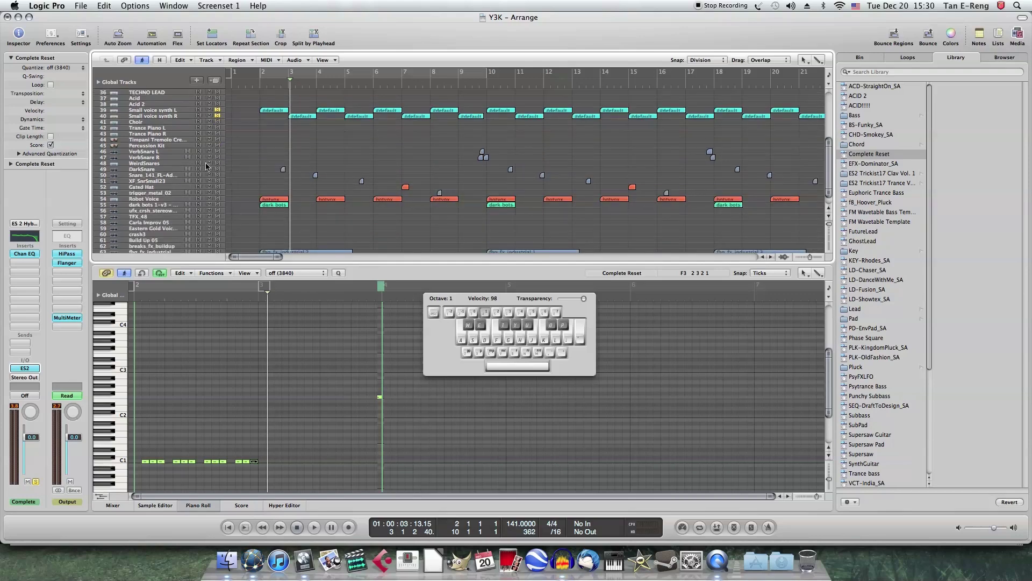
drag(218, 169, 220, 205)
scroll(221, 208, down, 2)
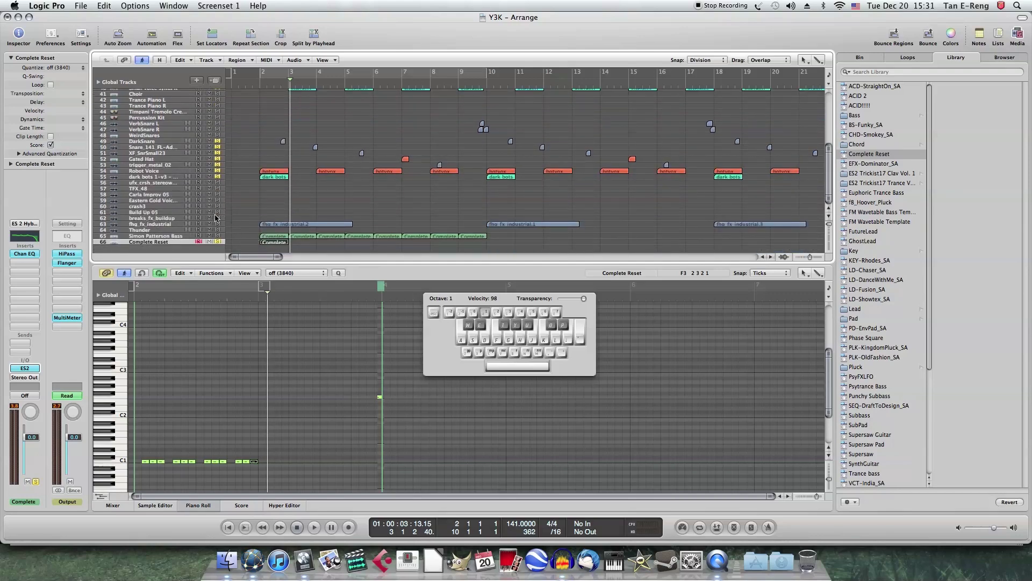
click(288, 75)
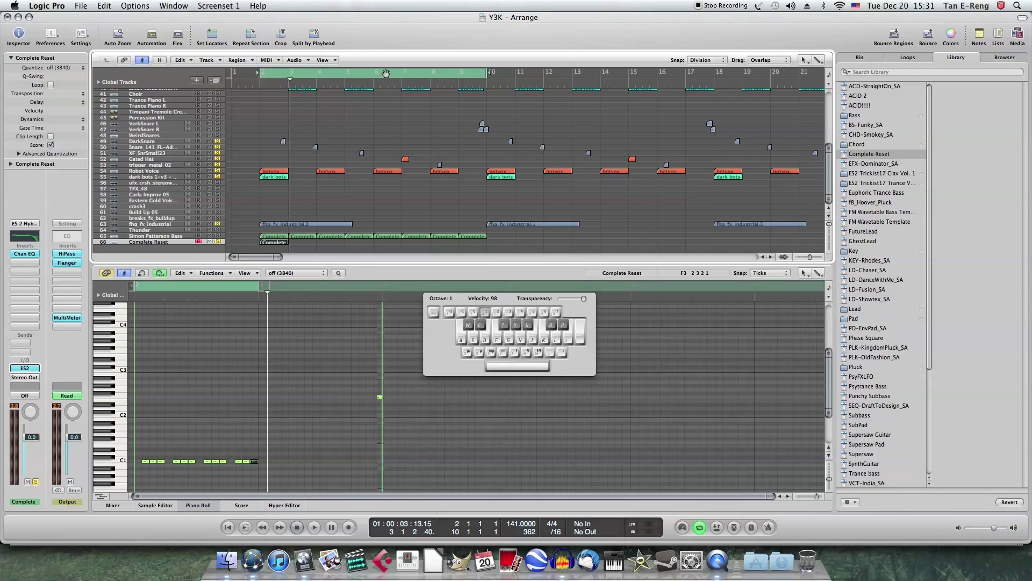
Lower the bass channel fader to -5.4 dB, checking the loop before and after.
key(space)
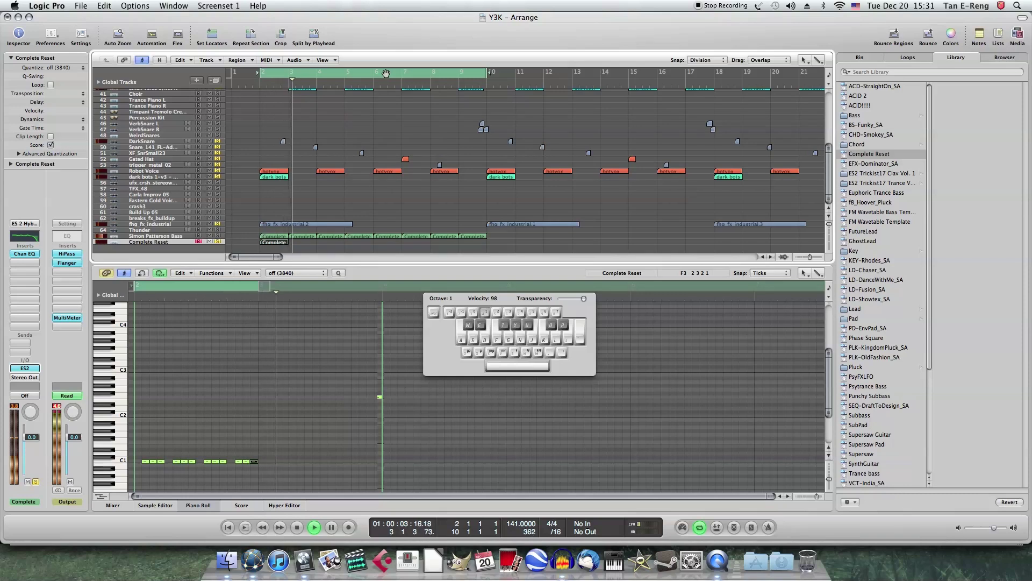
key(space)
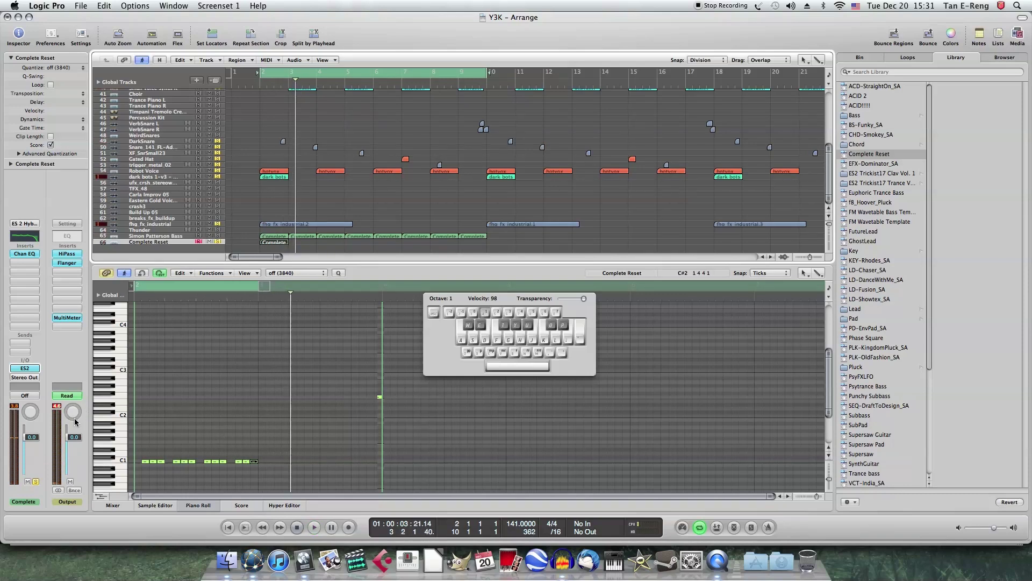
click(32, 437)
drag(31, 436, 31, 448)
key(space)
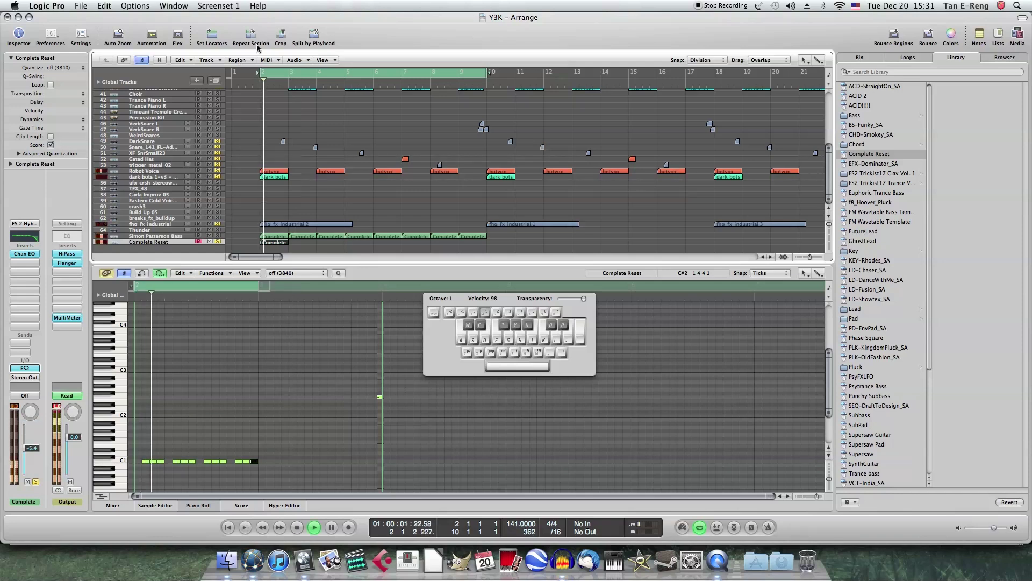
key(space)
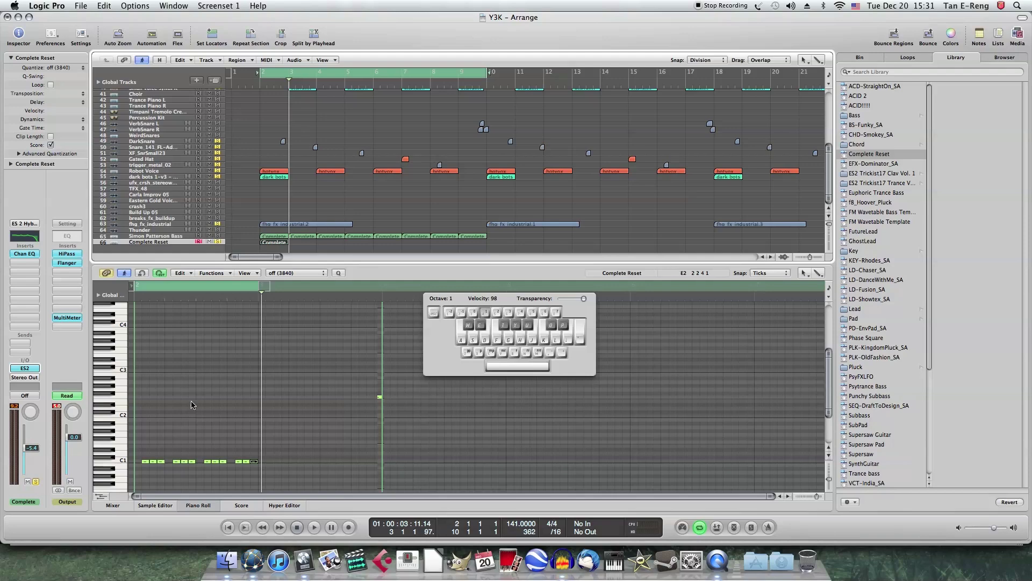
Replay the bars 2–10 loop to check the mix and bring up the insert plug-in menu.
scroll(220, 229, up, 10)
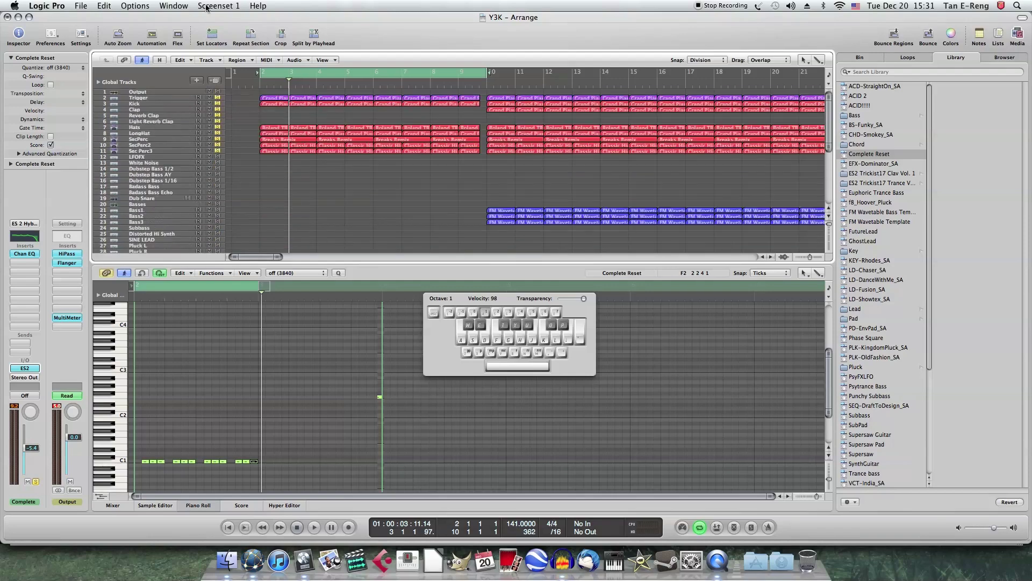
scroll(220, 207, down, 10)
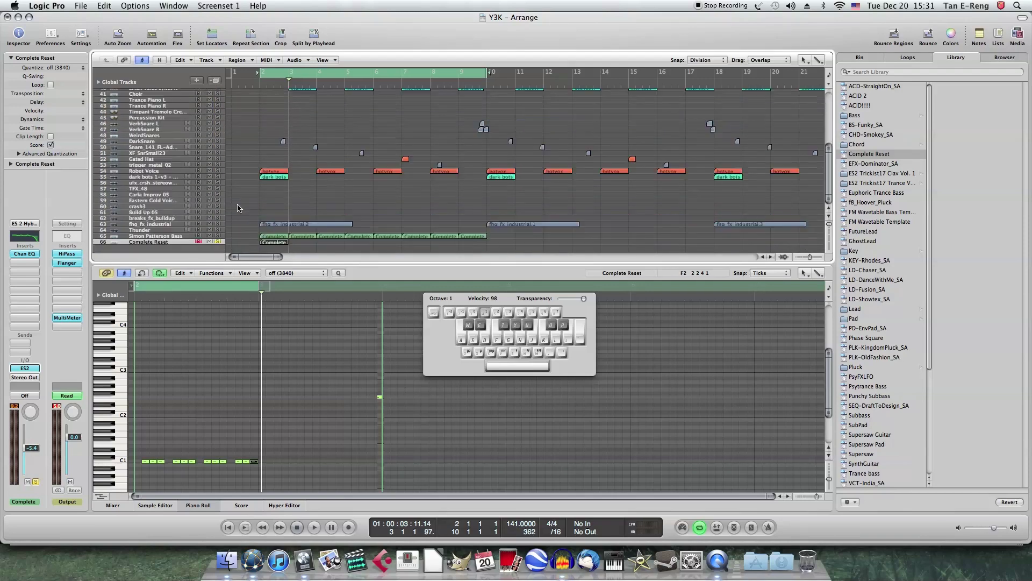
key(space)
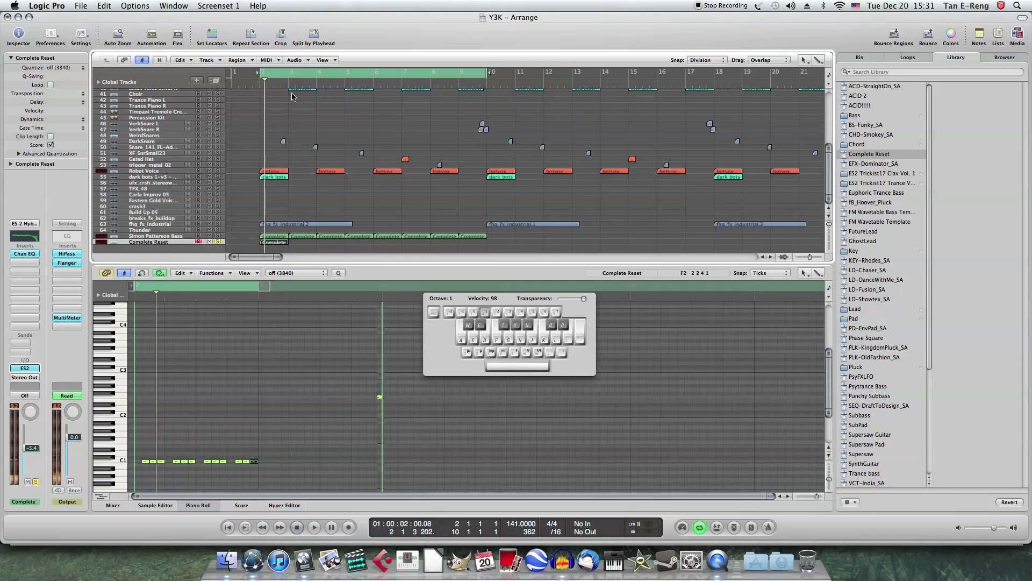
key(space)
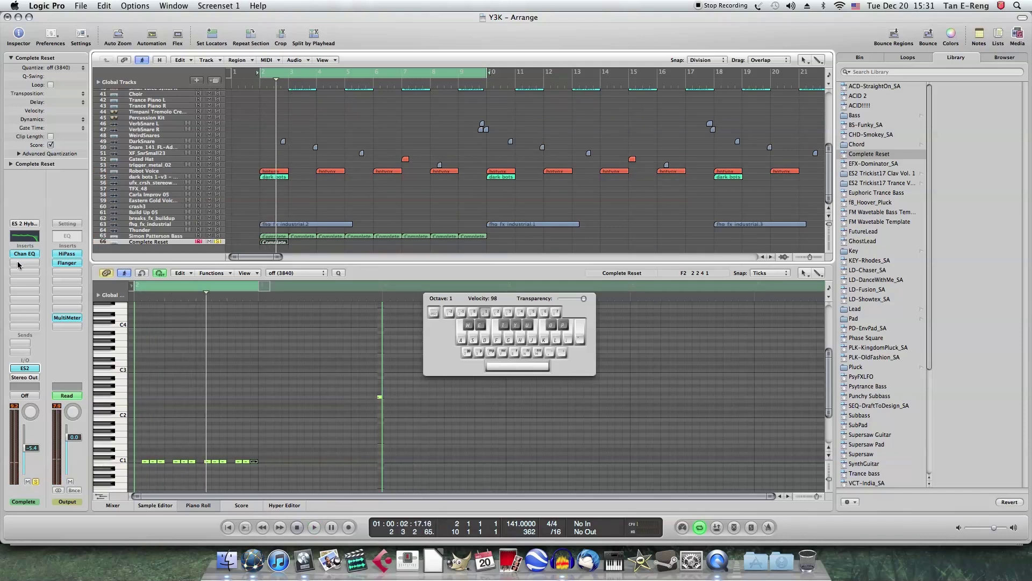
click(19, 263)
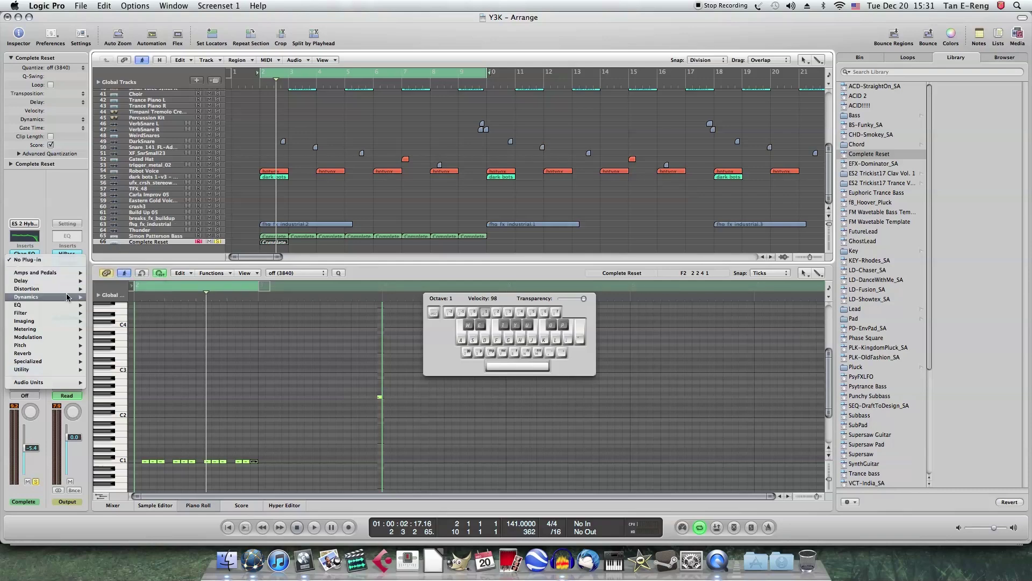
Insert a Dynamics Compressor on the bass channel with its side chain set to Bus 2.
mouse_move(67, 297)
click(111, 305)
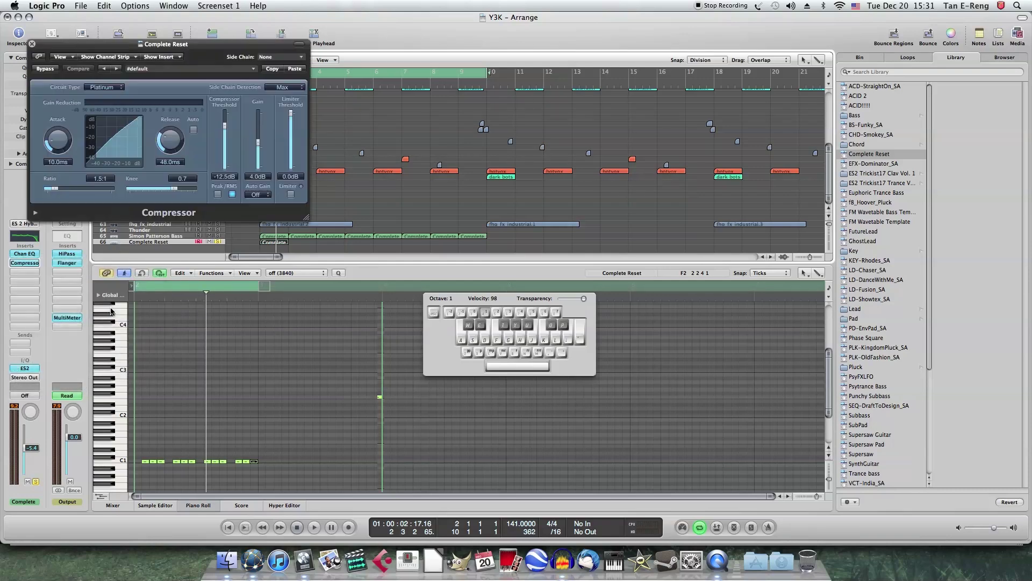
click(279, 57)
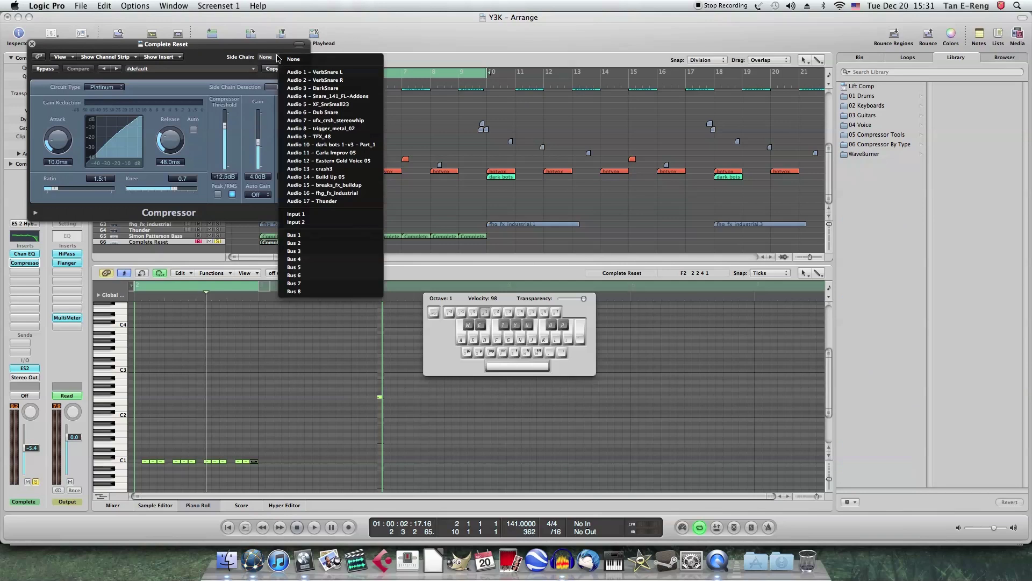
click(327, 248)
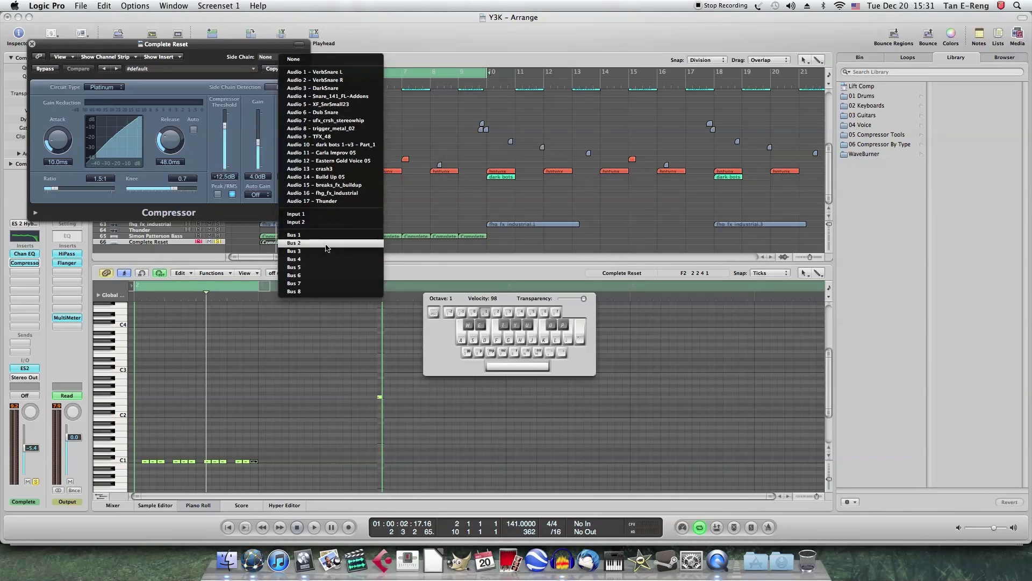
click(32, 45)
Close Musical Typing, inspect the Sidechain aux (Bus 2 input) in the Mixer, then hide the Mixer.
click(125, 502)
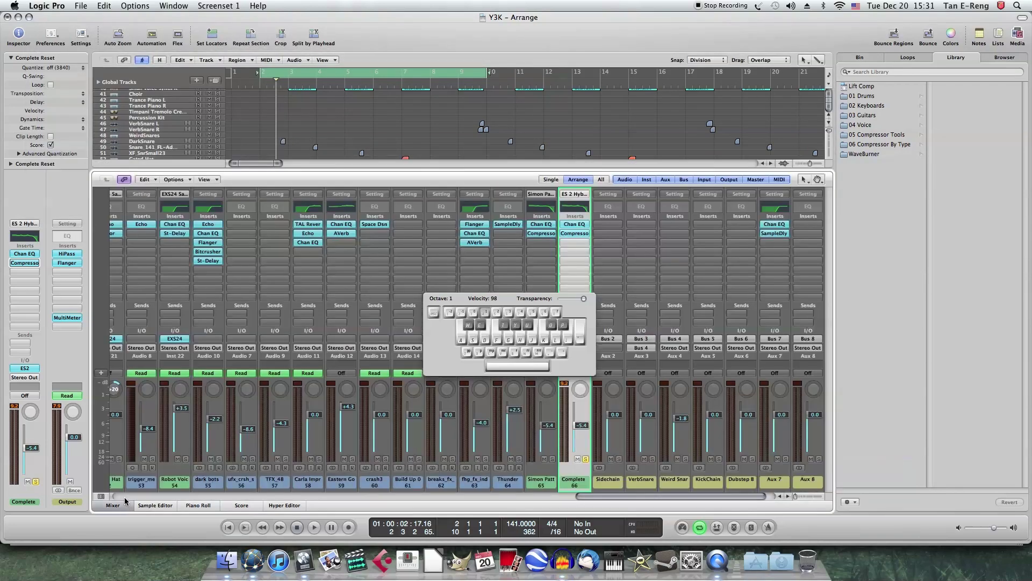
key(Caps_Lock)
scroll(670, 497, right, 1)
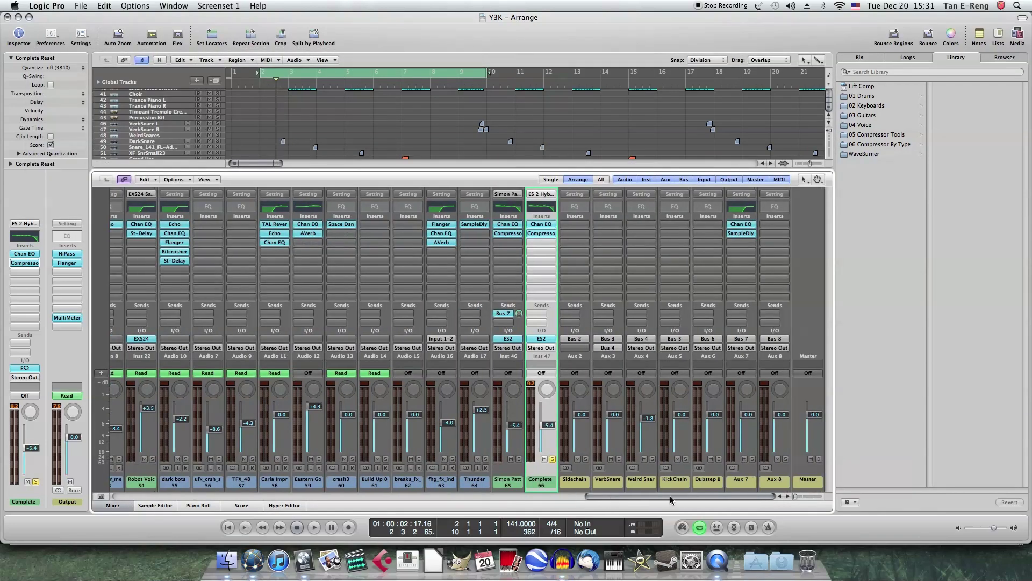
click(579, 476)
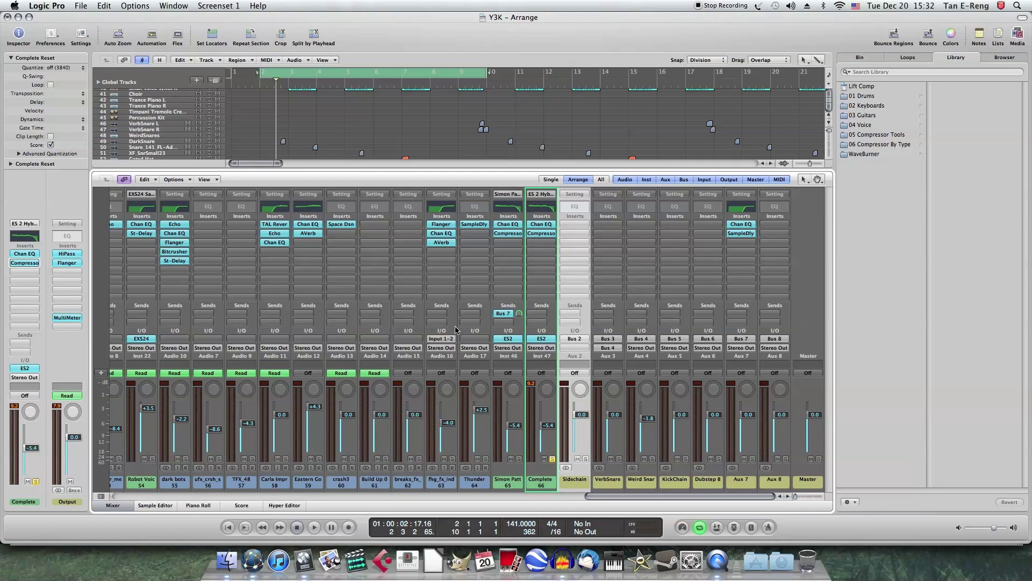
click(123, 505)
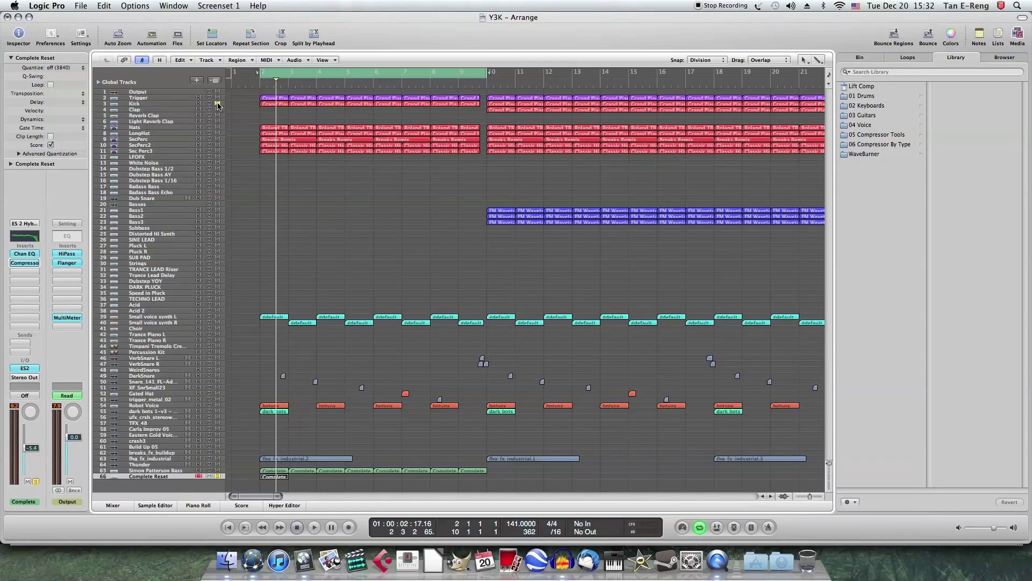
Solo tracks 2–10 and track 39 (Small voice synth L), then open track 66's Complete Reset region in the Piano Roll.
drag(218, 105, 220, 147)
click(217, 317)
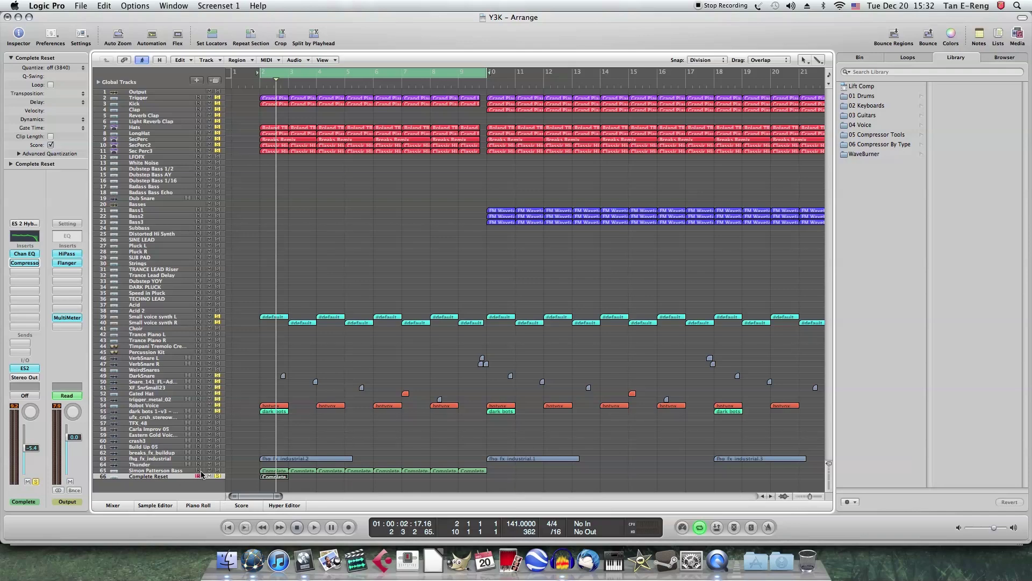
double_click(278, 477)
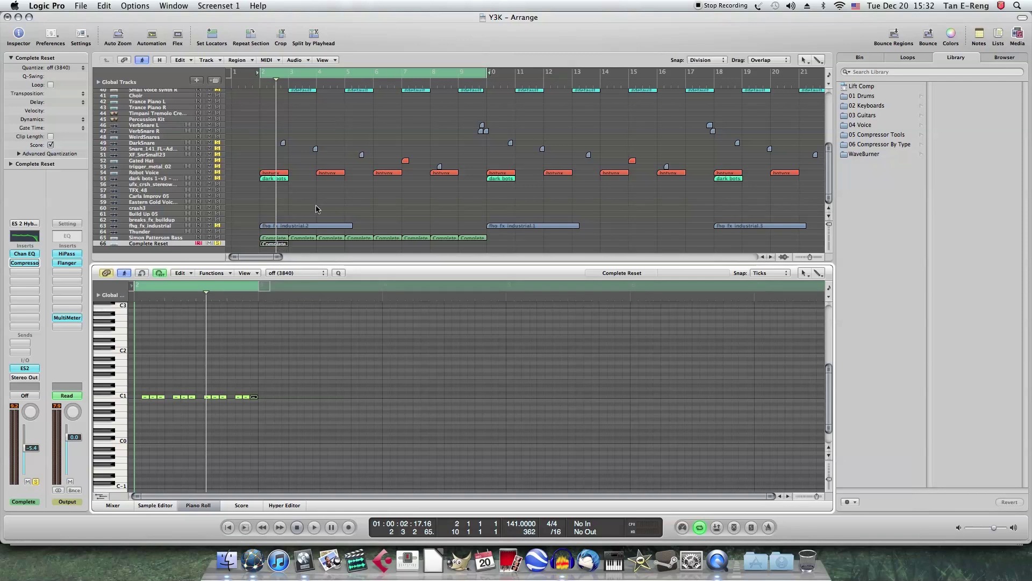
Record a row of C1 notes into Complete Reset, delete the extra last notes, and close the Piano Roll.
key(space)
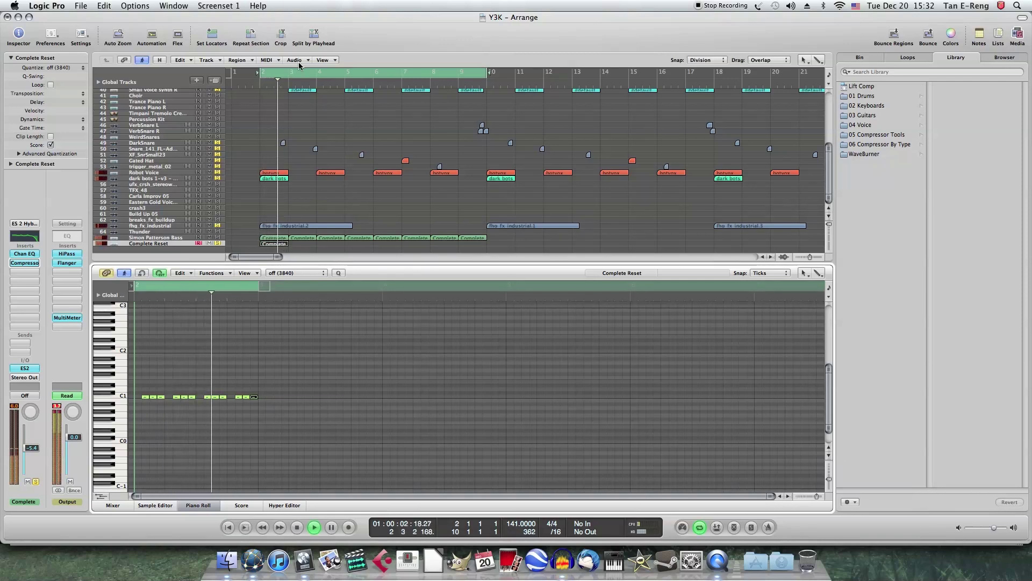
key(space)
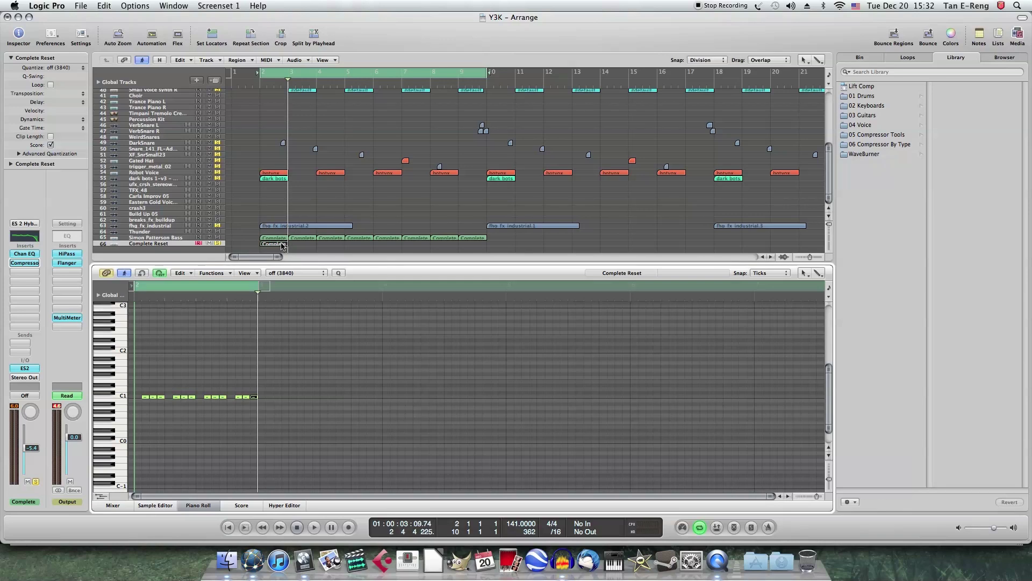
key(r)
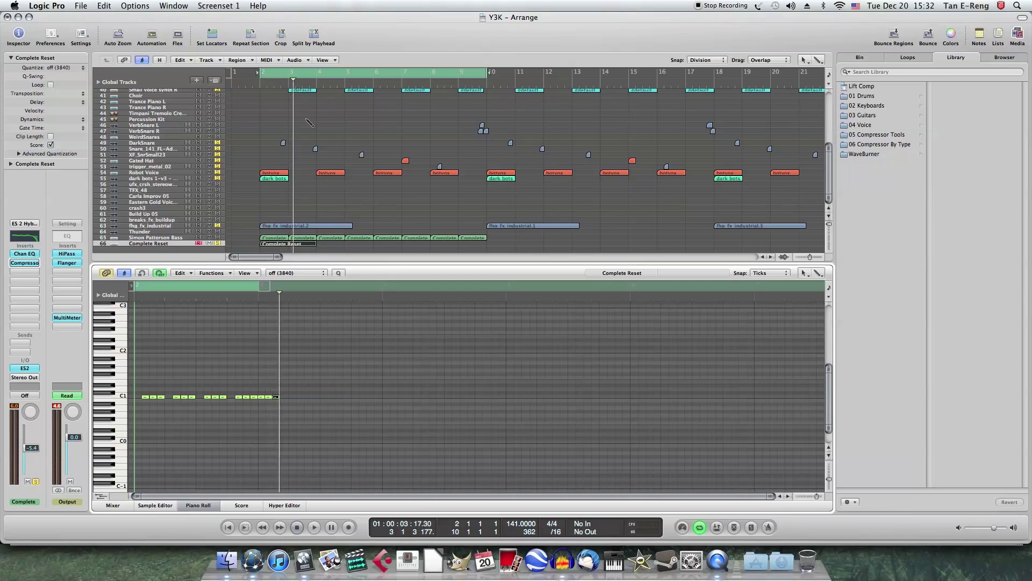
key(BackSpace)
key(BackSpace)
key(BackSpace)
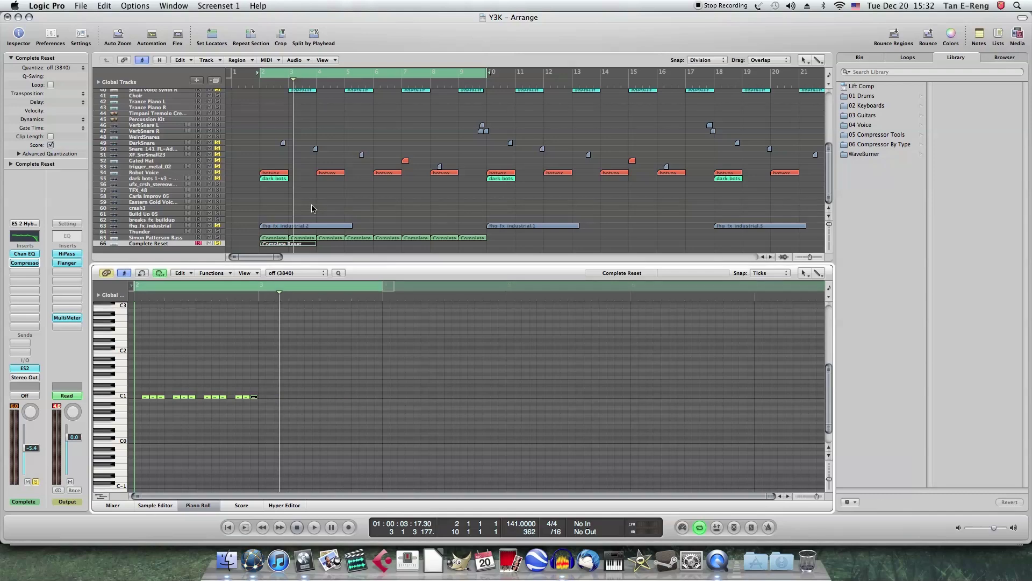
click(206, 506)
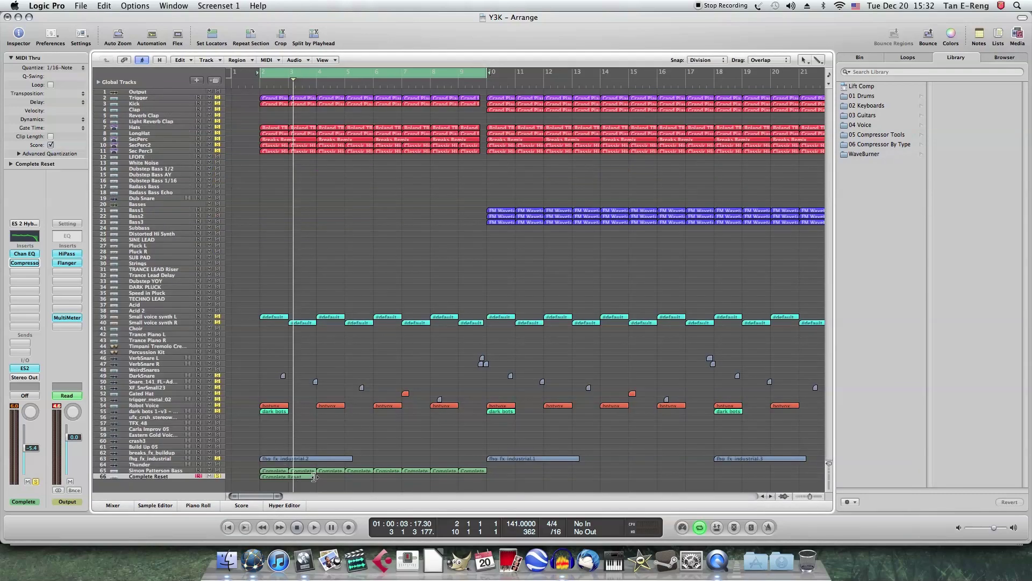
Trim Complete Reset to one bar and paste copies along track 66 through bar 10, then play back.
drag(315, 478, 287, 474)
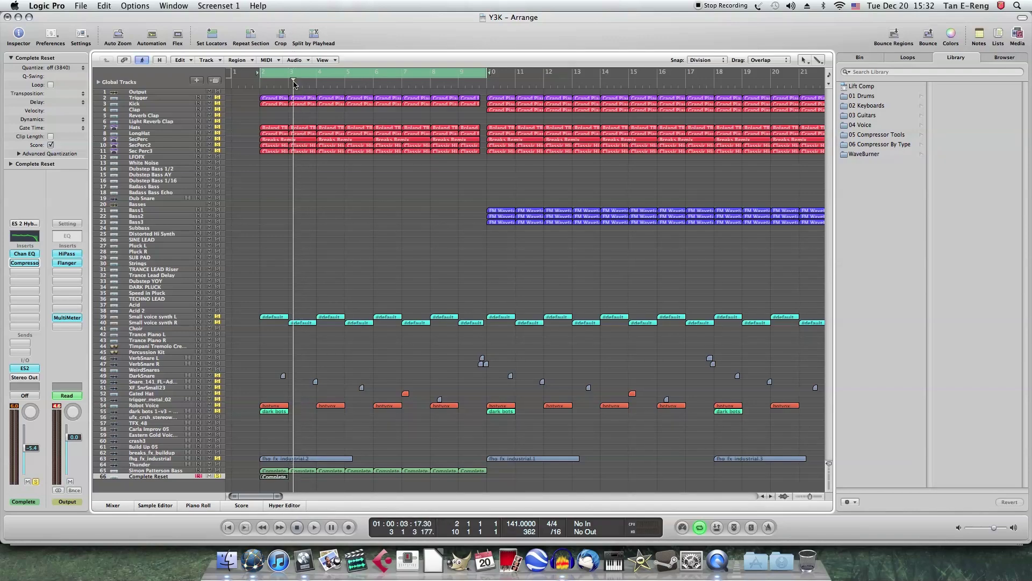
drag(294, 83, 289, 85)
key(super+c)
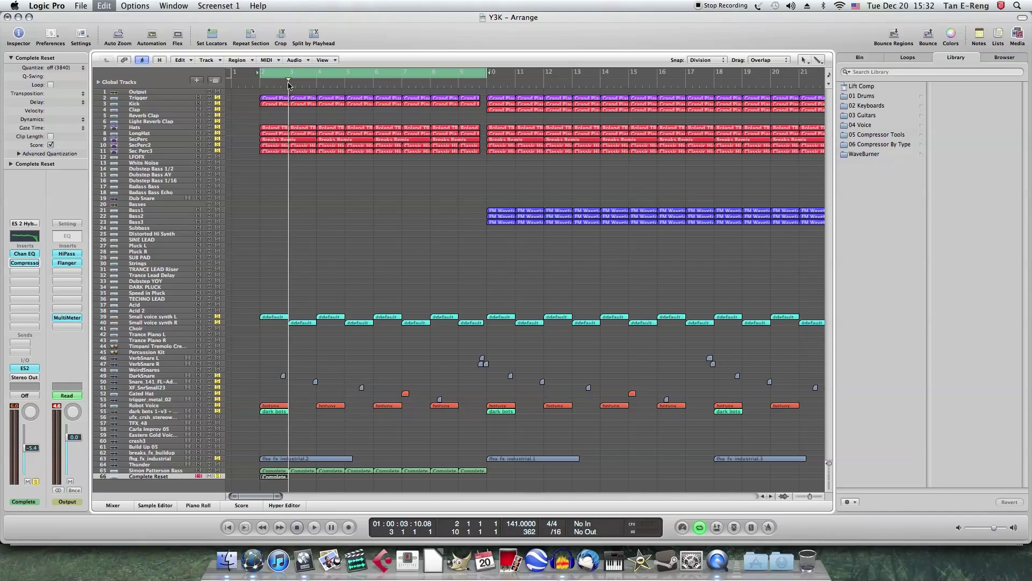
key(super+v)
key(super+v)
key(super+v)
key(super+v)
key(super+v)
key(super+v)
key(super+v)
key(super+v)
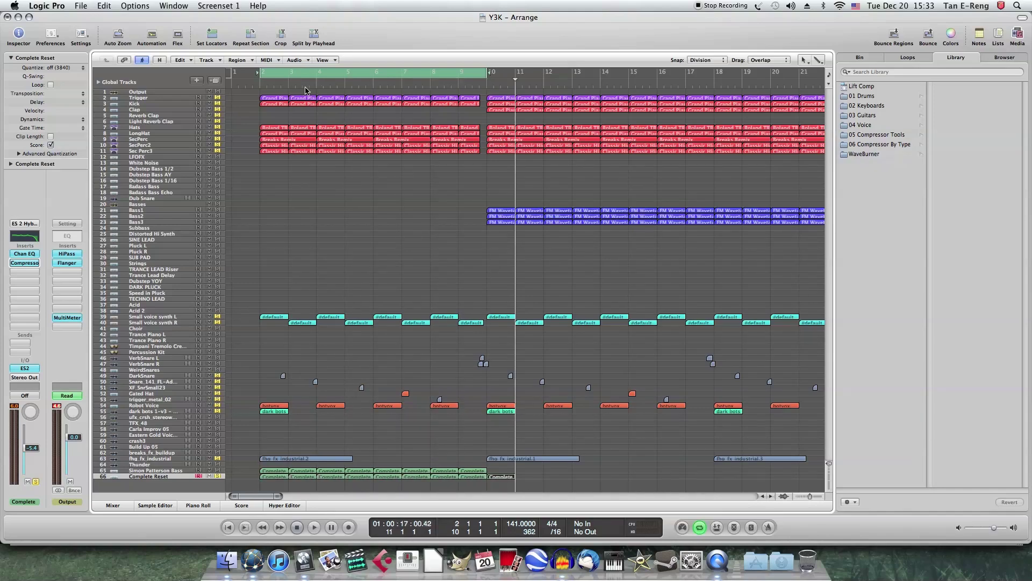
click(331, 108)
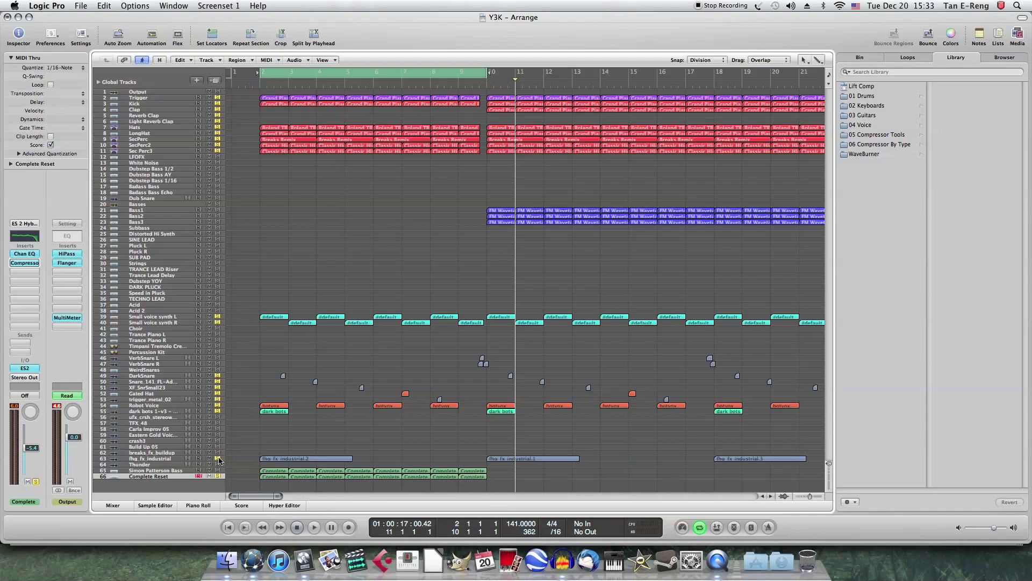
key(space)
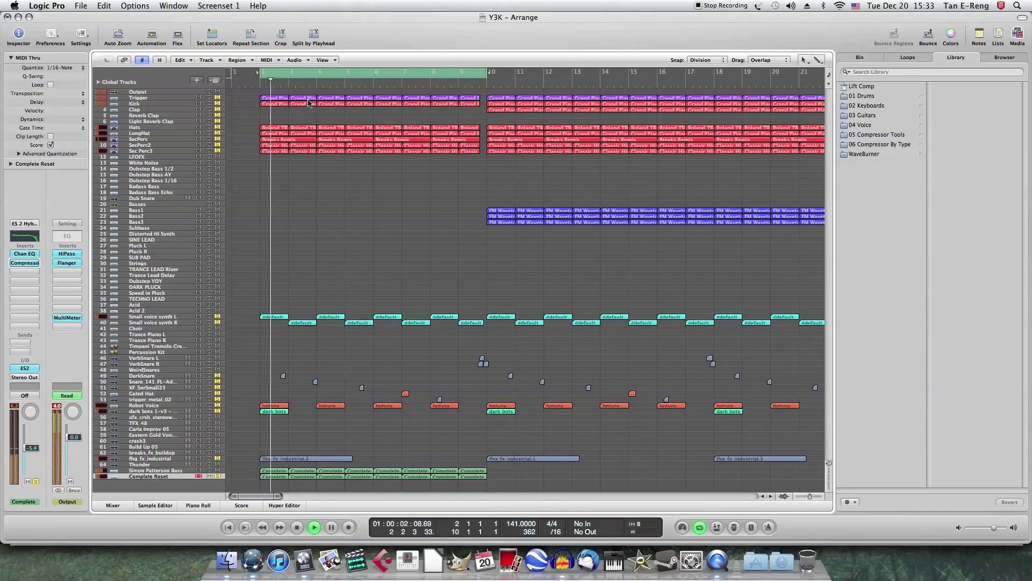
click(24, 262)
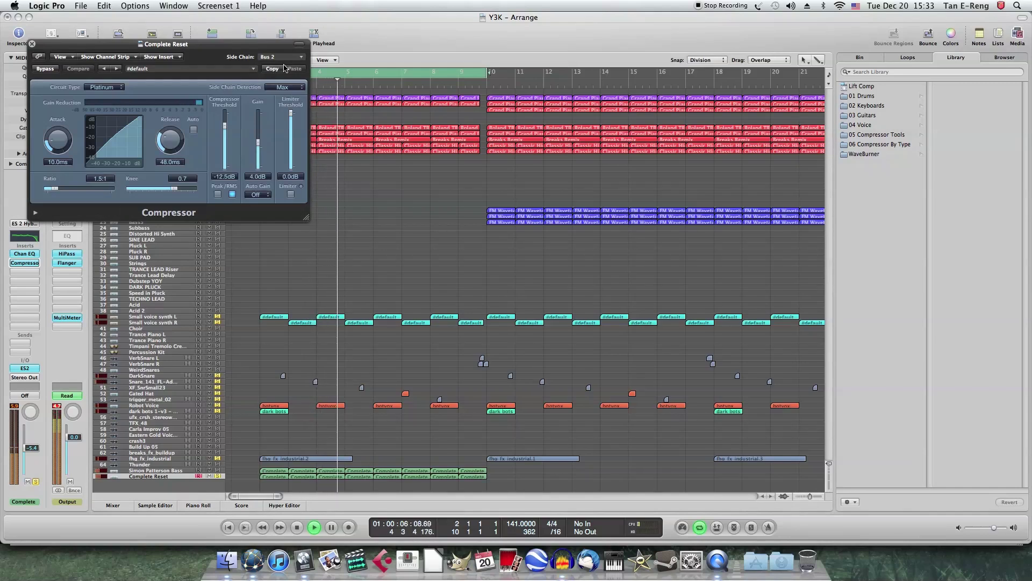
Set the track 66 Compressor to Peak detection with a 30:1 ratio.
key(space)
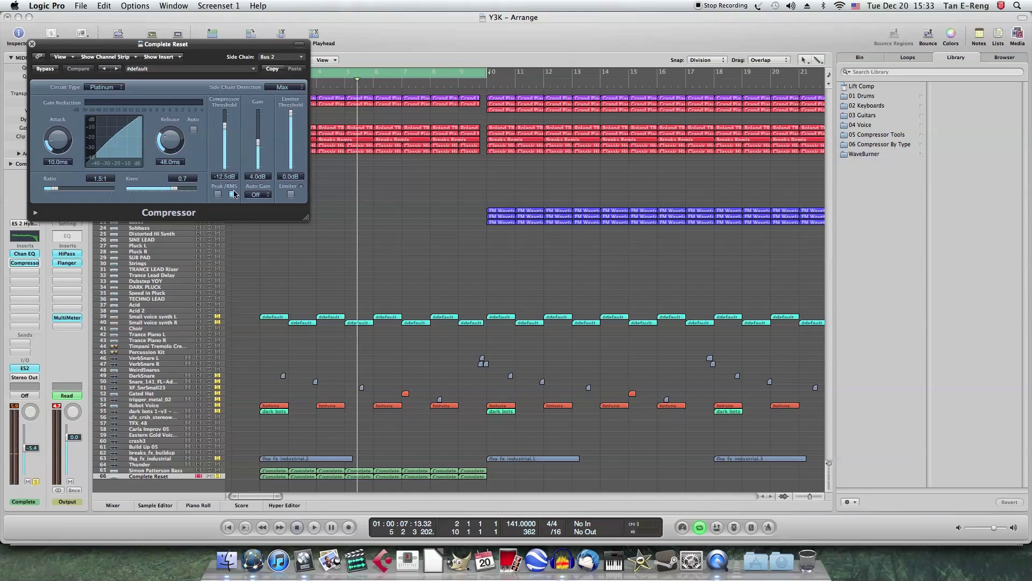
click(218, 194)
drag(87, 189, 445, 240)
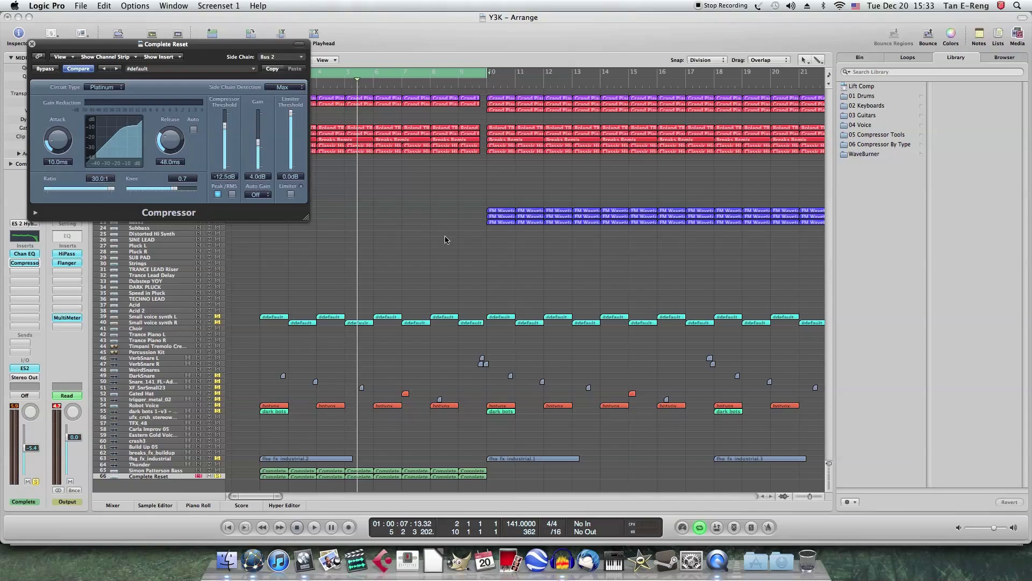
Play the side-chained bass, comparing the Compressor bypassed and active.
key(space)
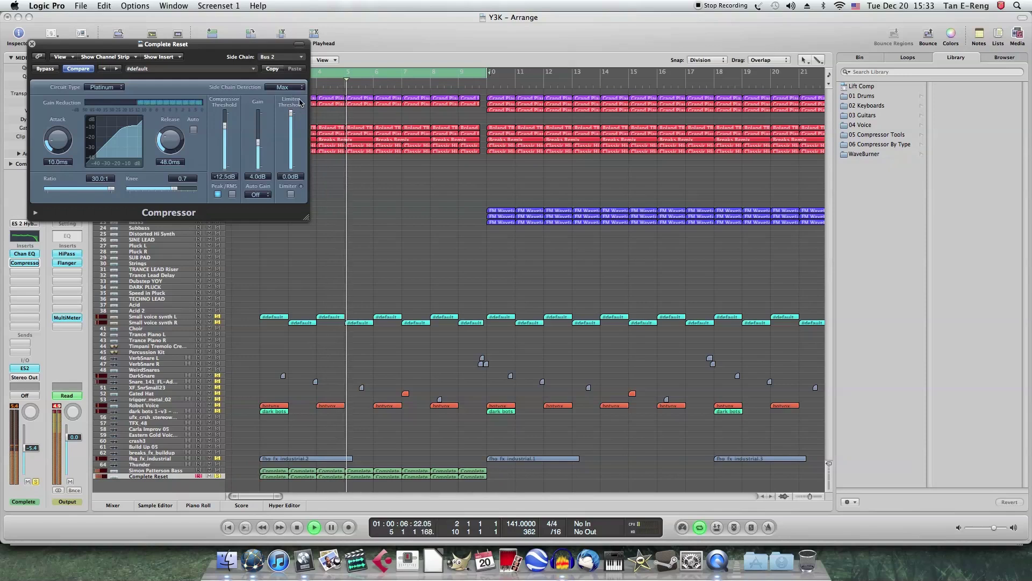
key(space)
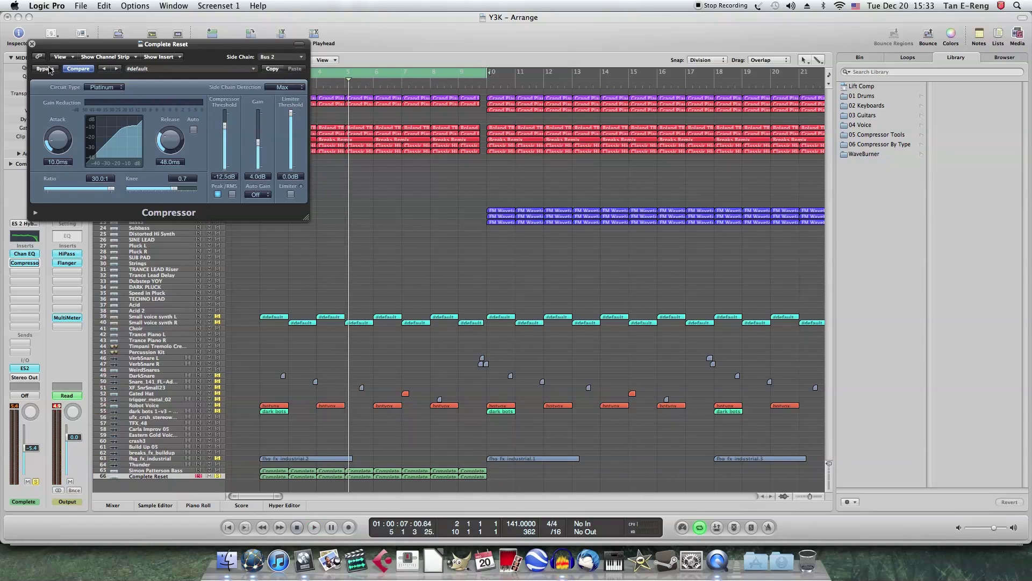
key(space)
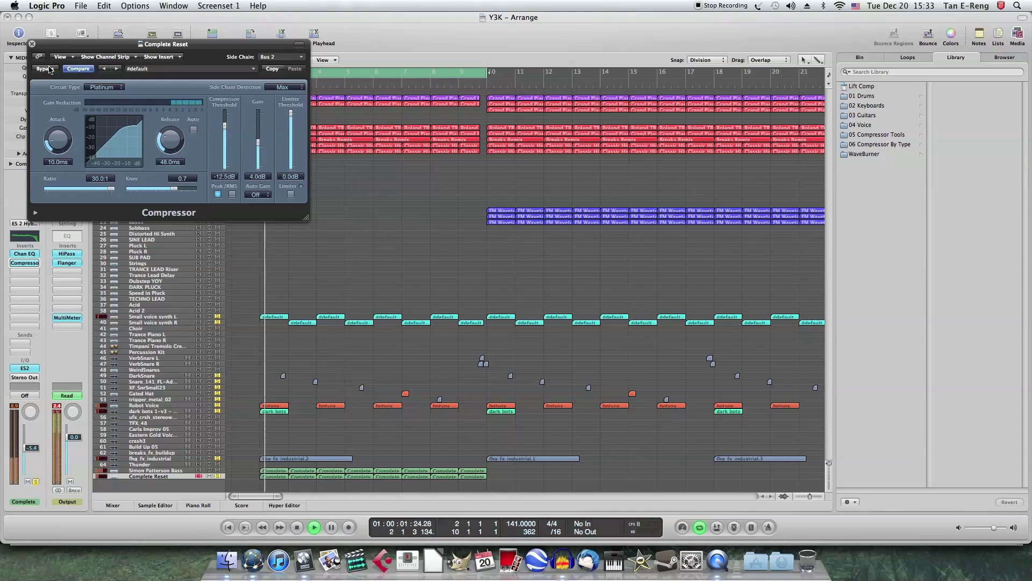
click(48, 70)
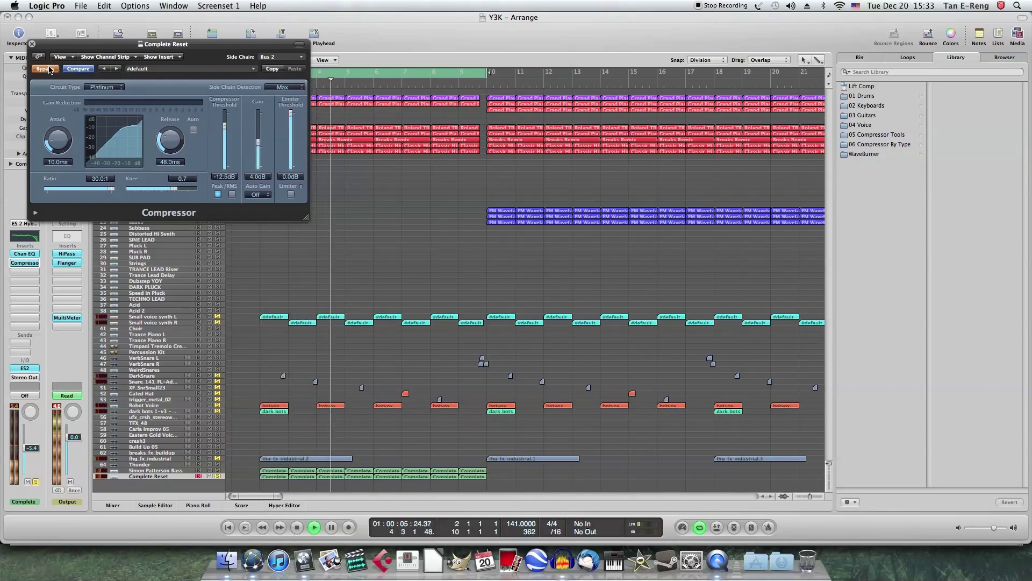
click(45, 68)
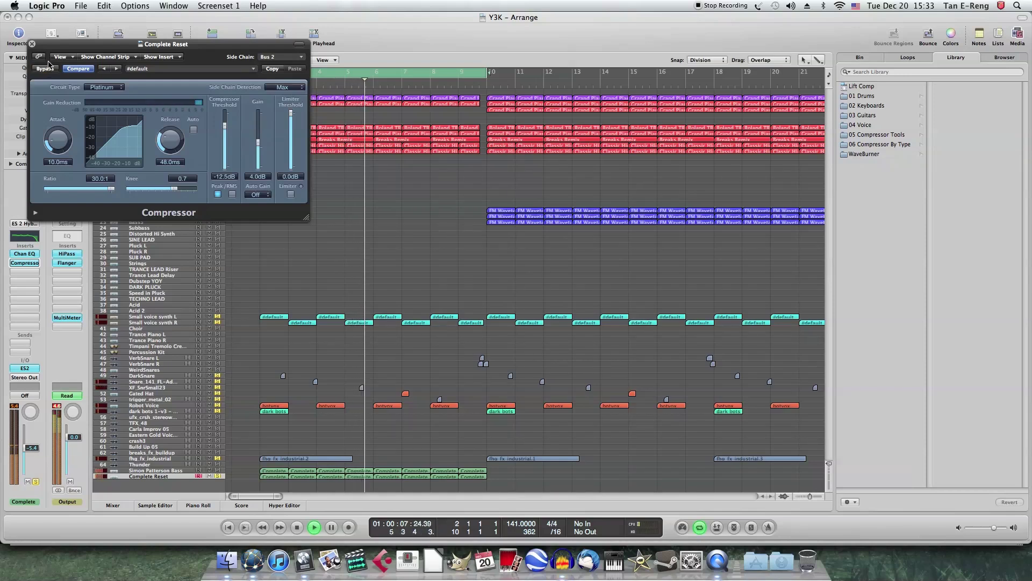
key(space)
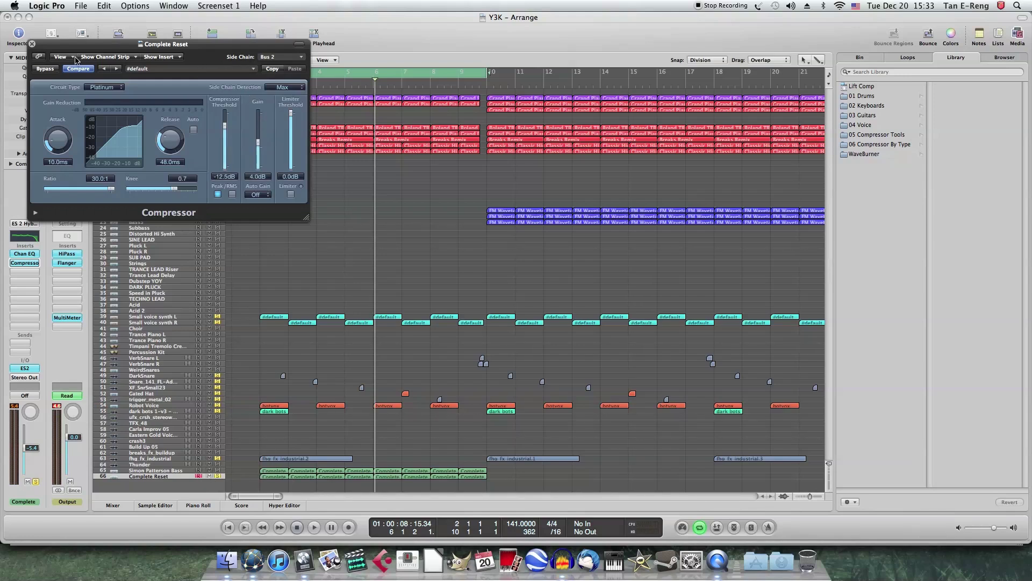
Add a send from the Complete Reset channel to Bus 8.
click(32, 44)
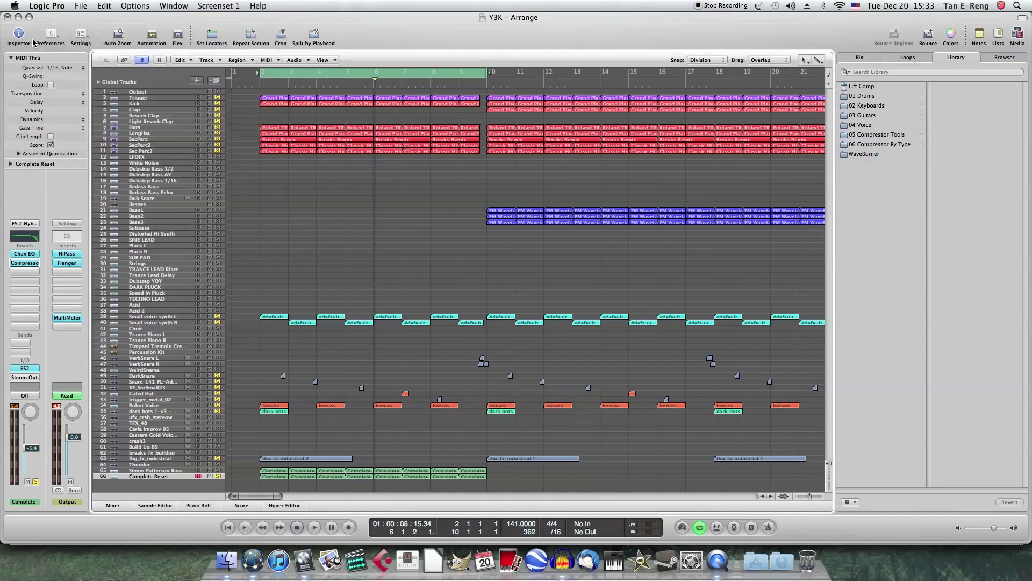
click(22, 344)
mouse_move(28, 352)
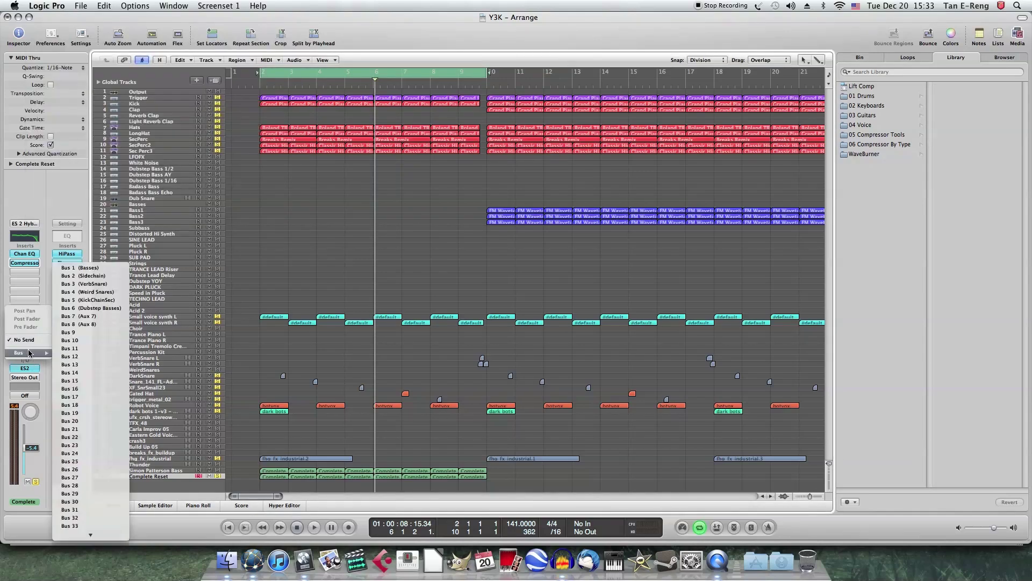
click(93, 325)
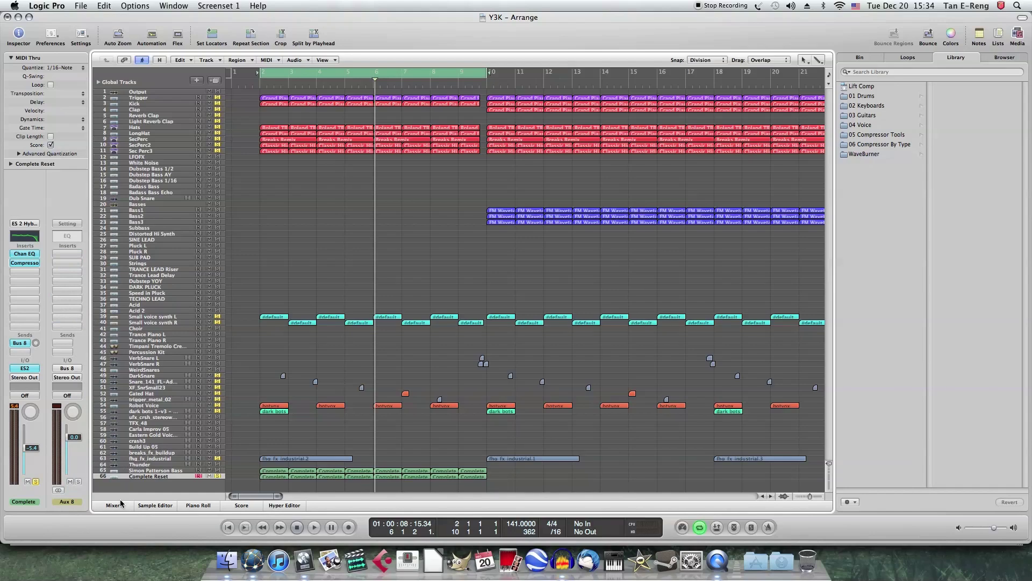
In the Mixer, rename the new Aux 8 channel to 'Widener'.
click(114, 505)
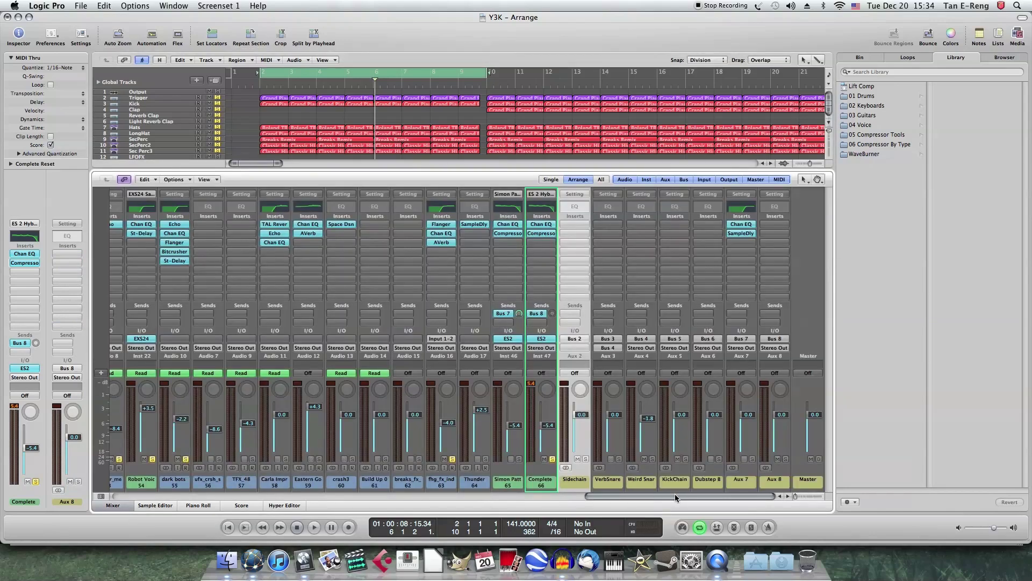
click(778, 480)
double_click(779, 480)
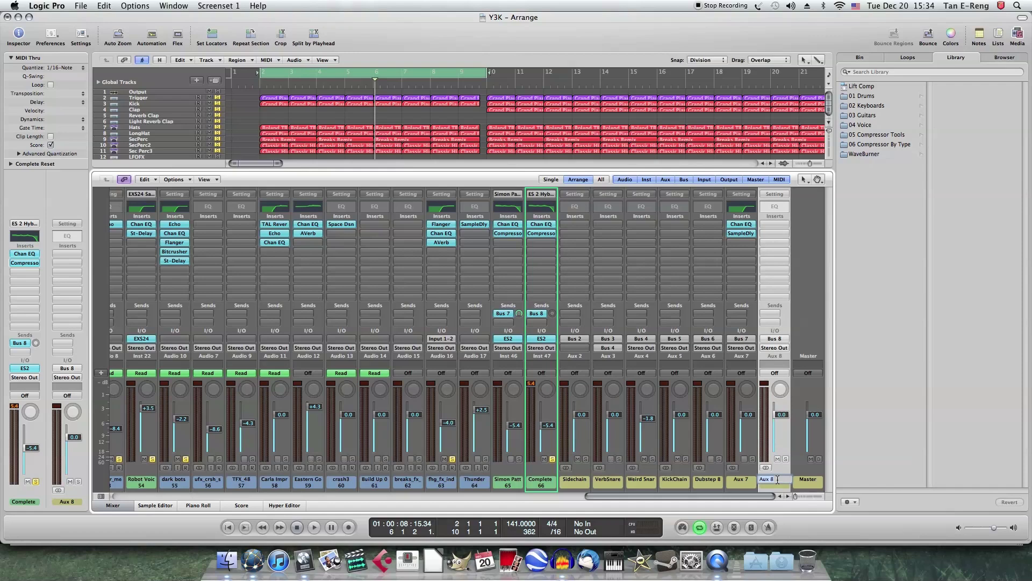
text(Widener)
key(Return)
Insert a Channel EQ on the Widener aux with a 24 dB/Oct low cut at 1320 Hz.
double_click(780, 207)
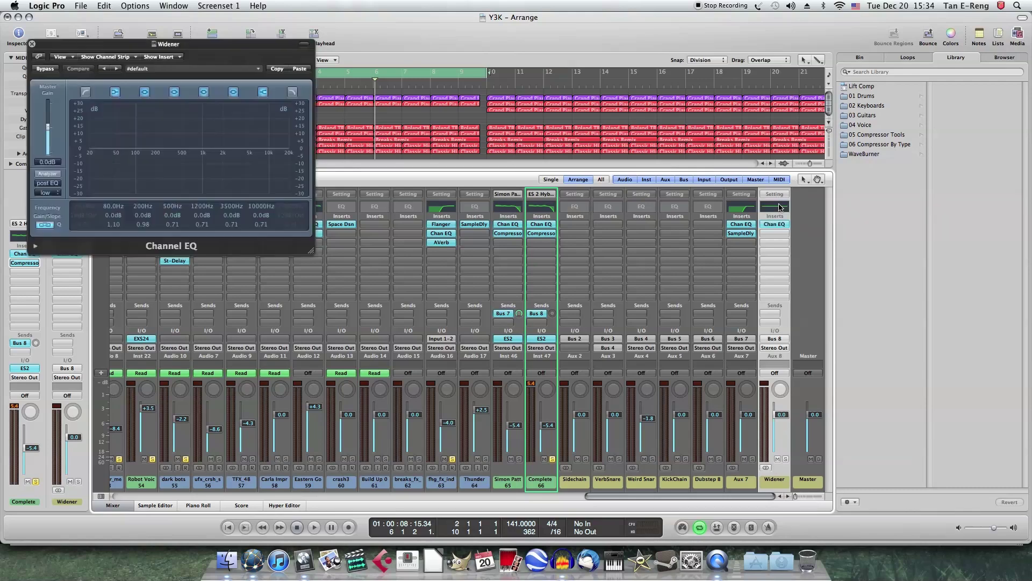
click(85, 92)
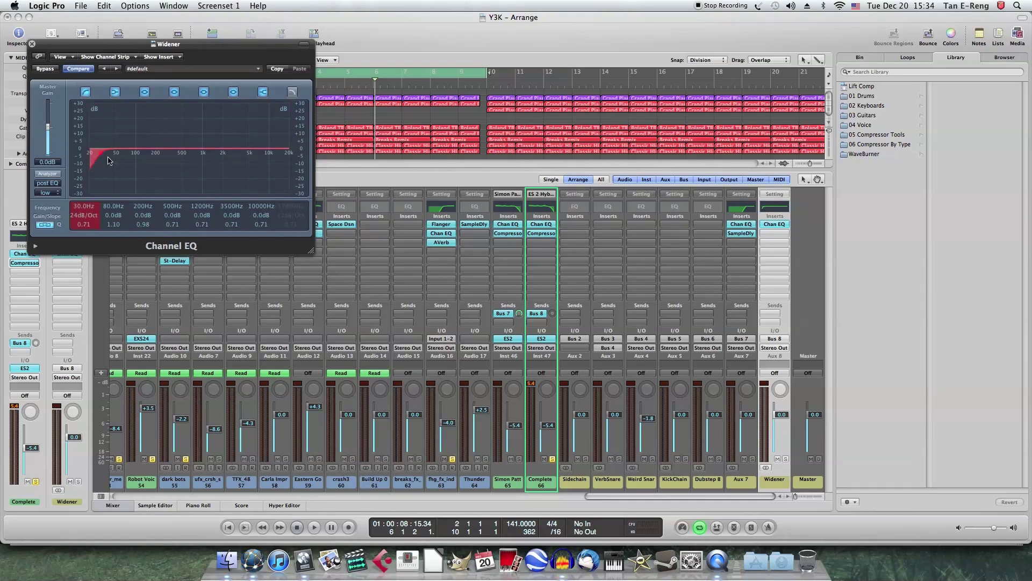
drag(97, 156, 207, 224)
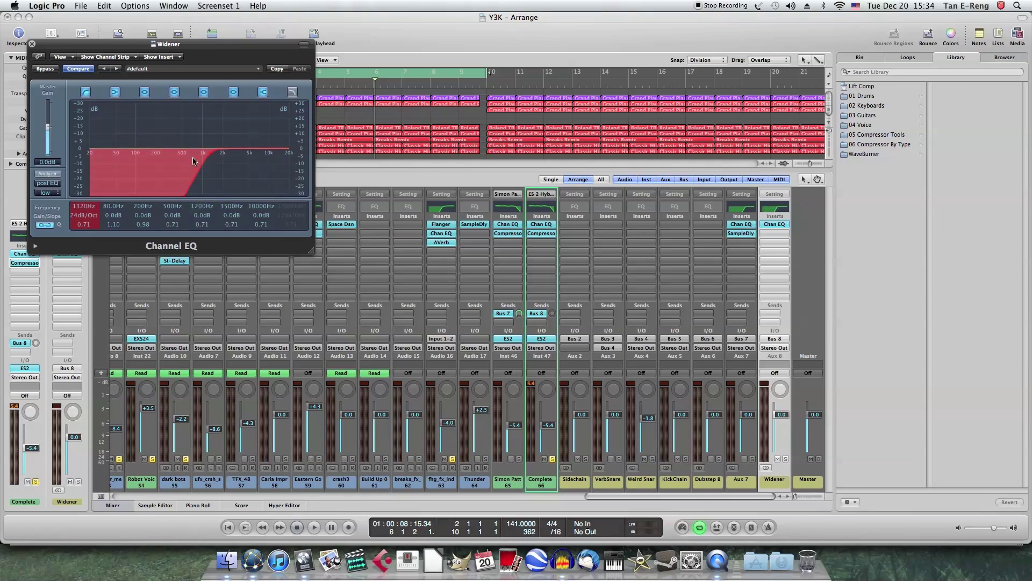
click(32, 43)
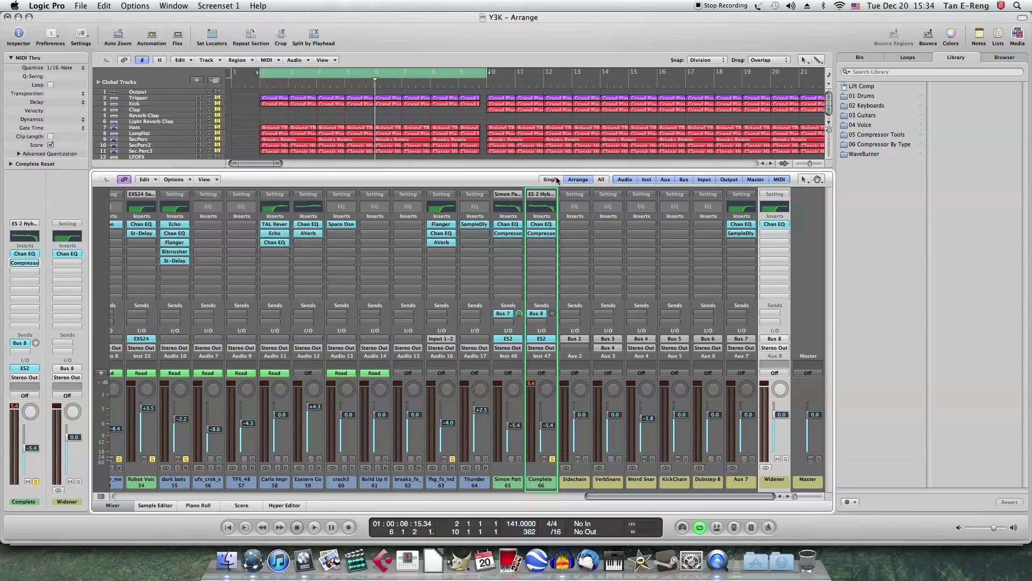
Insert a stereo Sample Delay after the EQ on the Widener aux.
click(773, 235)
mouse_move(784, 253)
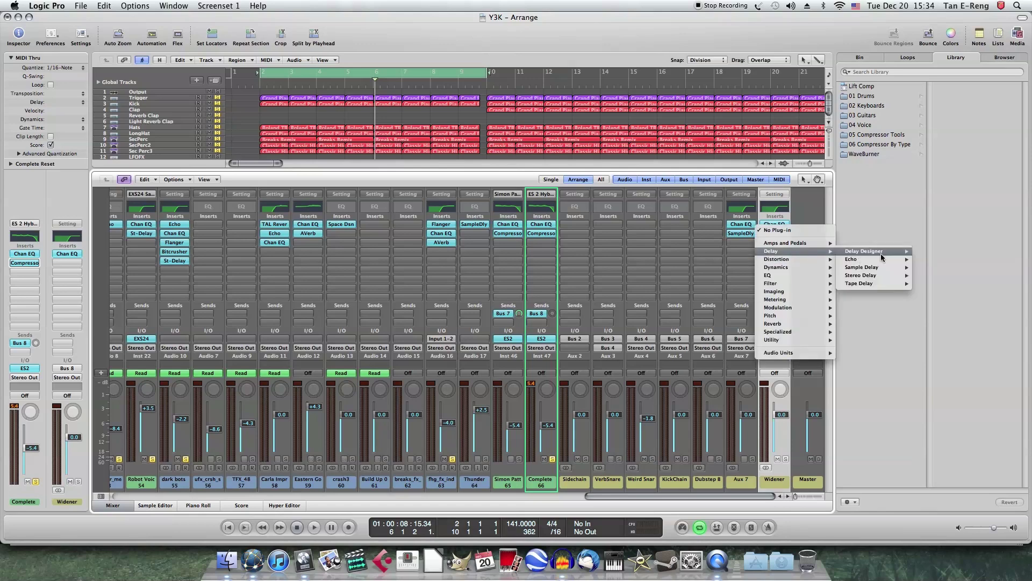
mouse_move(876, 272)
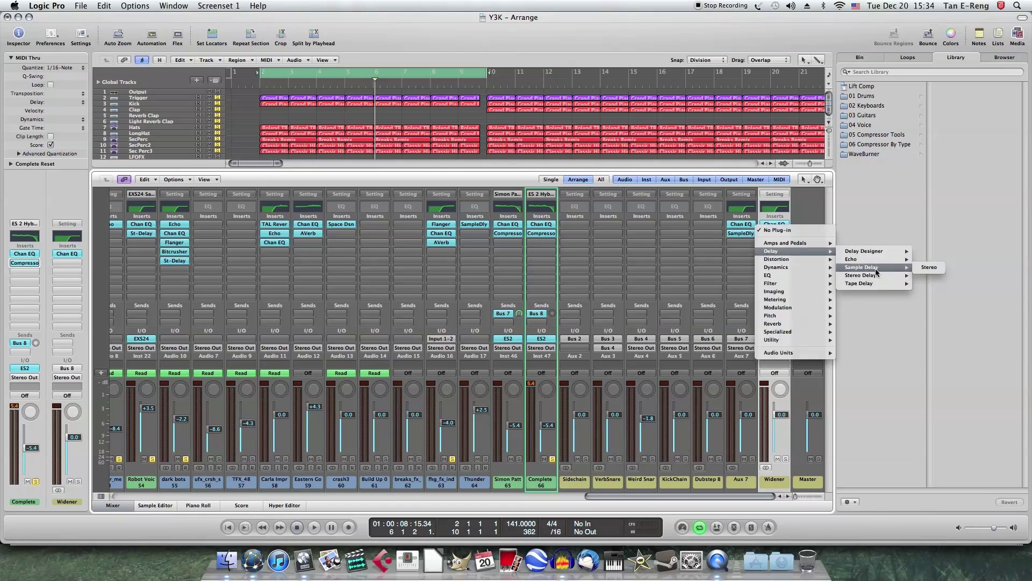
click(929, 267)
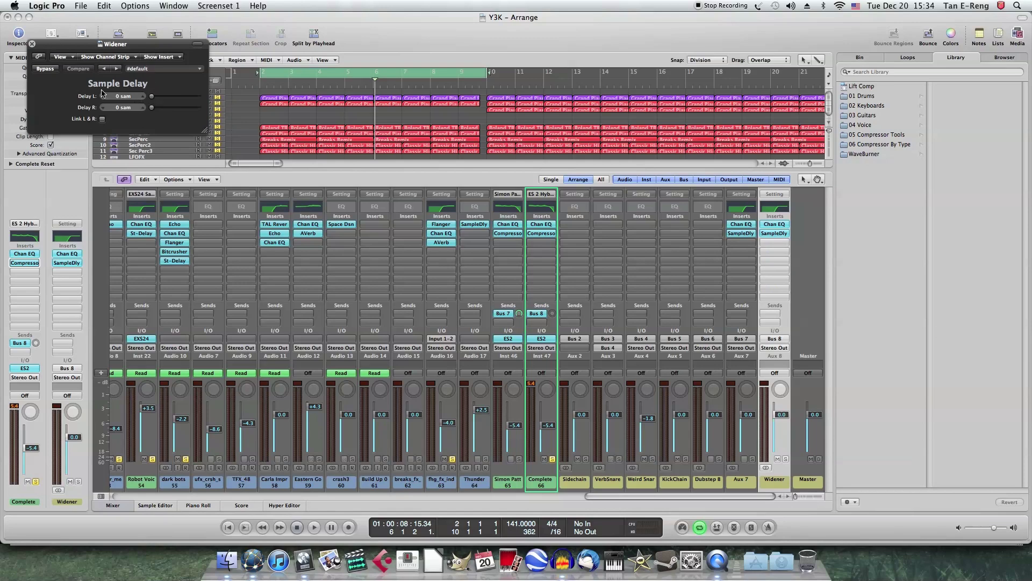
Set the Sample Delay's right channel to 513 samples.
double_click(122, 108)
text(513)
key(Return)
click(32, 45)
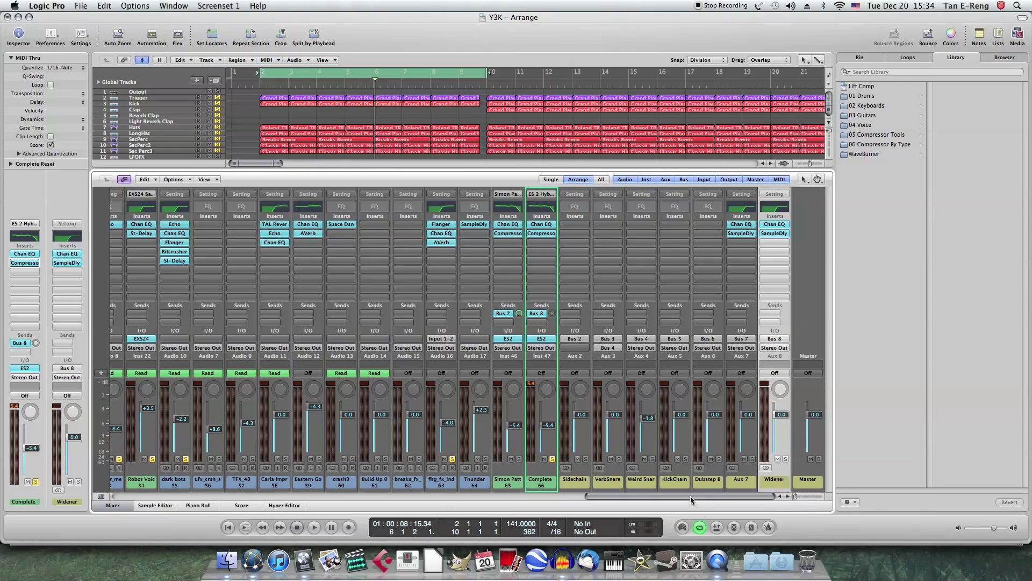
click(124, 504)
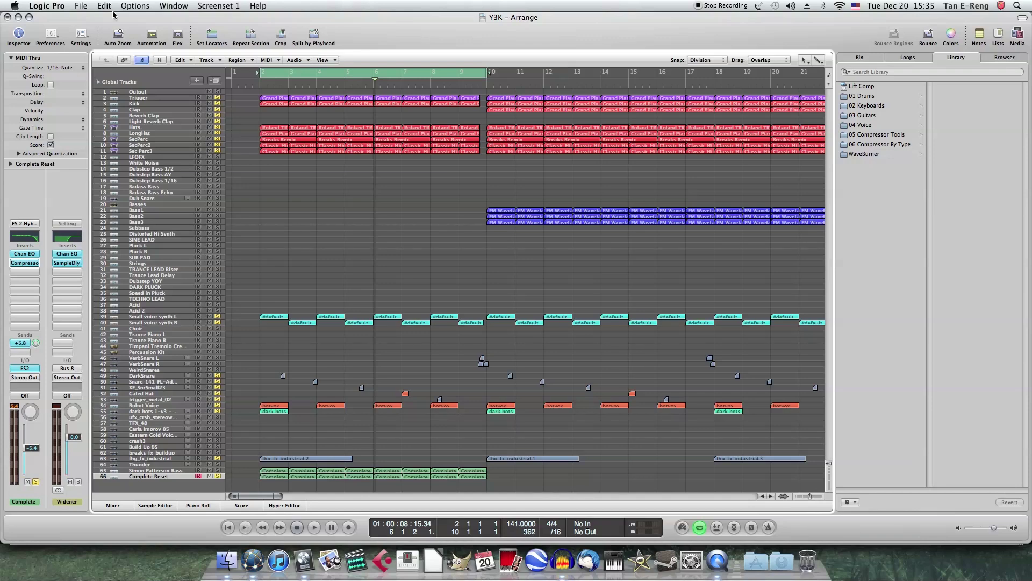
Adjust track 66's Bus 8 send level and audition the bass.
drag(35, 344, 36, 347)
key(space)
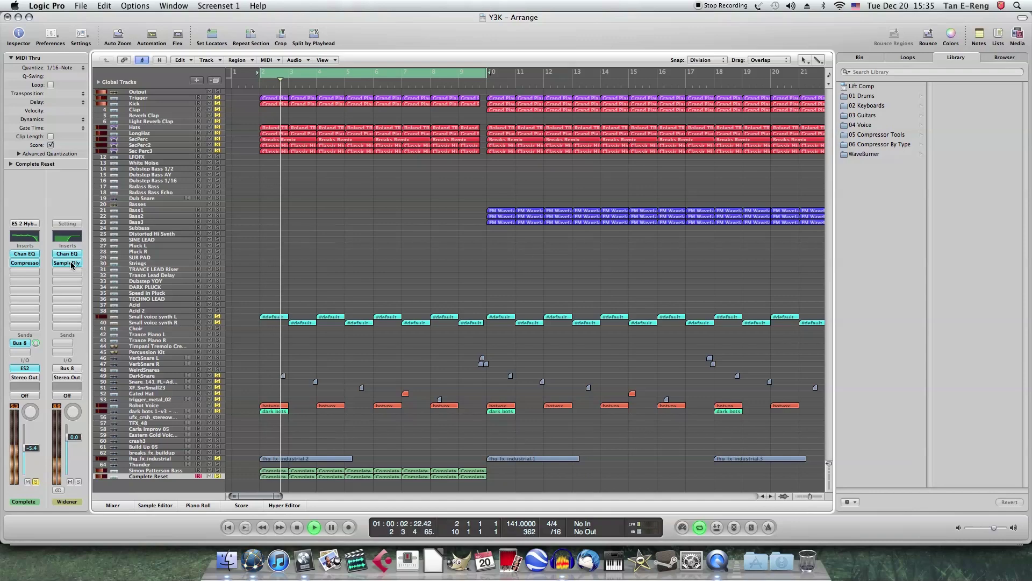
key(space)
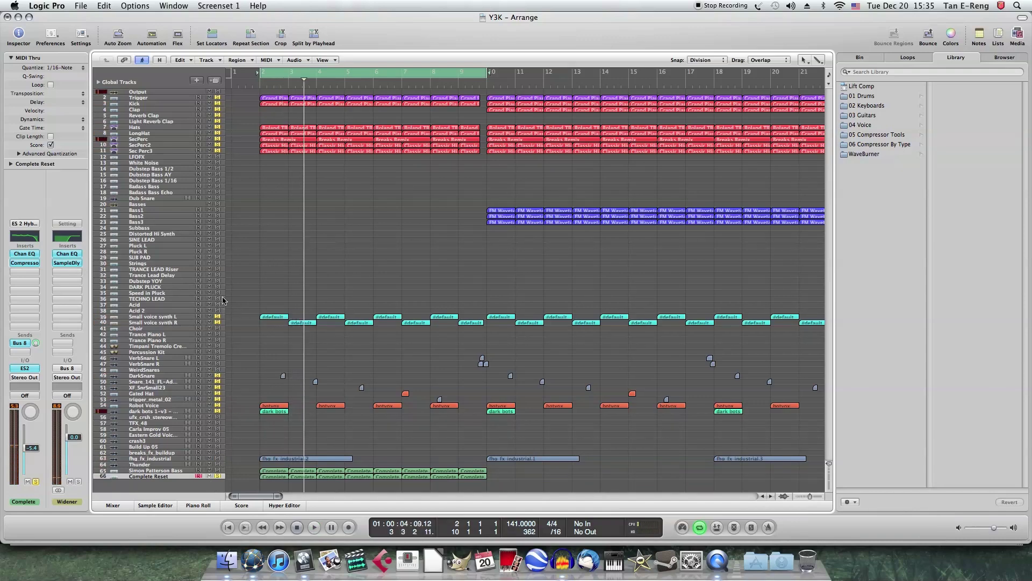
Unsolo tracks 2–11 and 49–54, play again, and reopen the Widener's Sample Delay.
drag(218, 99, 223, 278)
drag(218, 375, 218, 407)
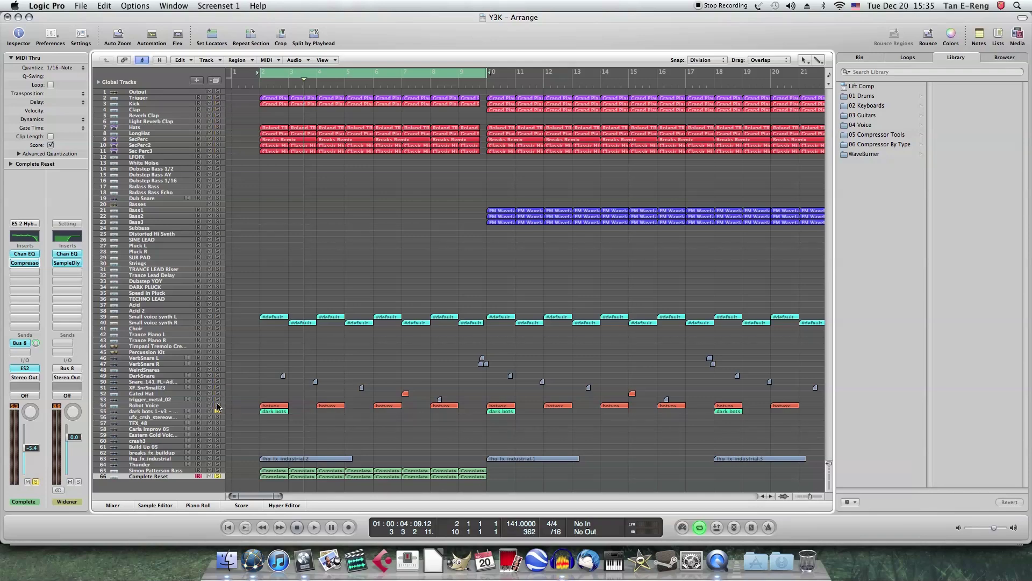
key(space)
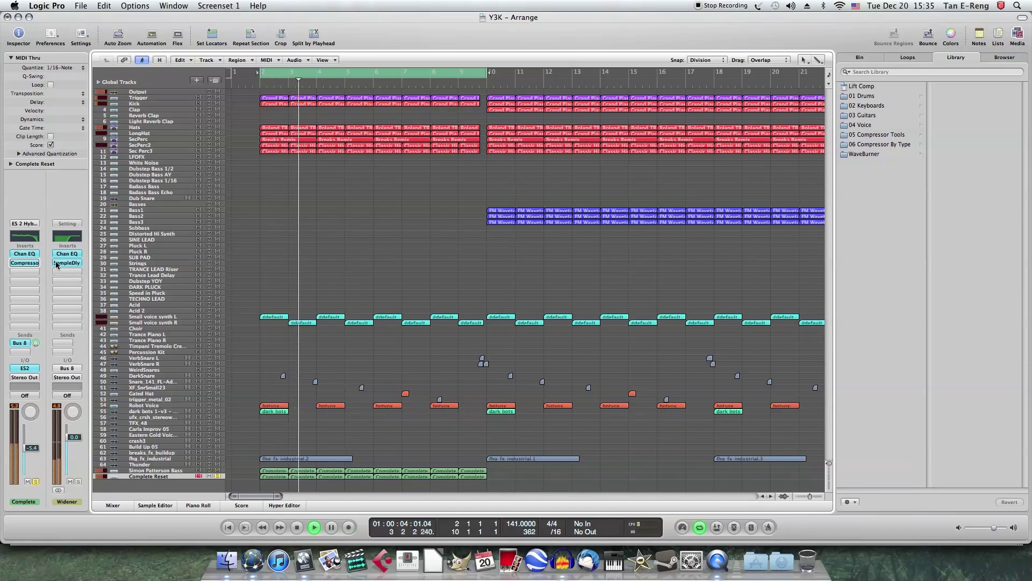
key(space)
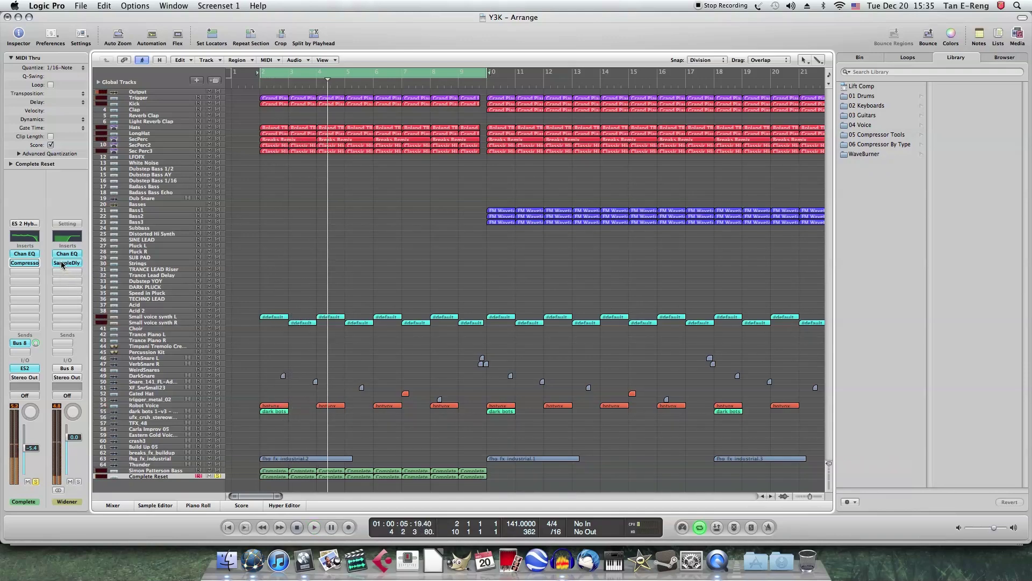
click(61, 262)
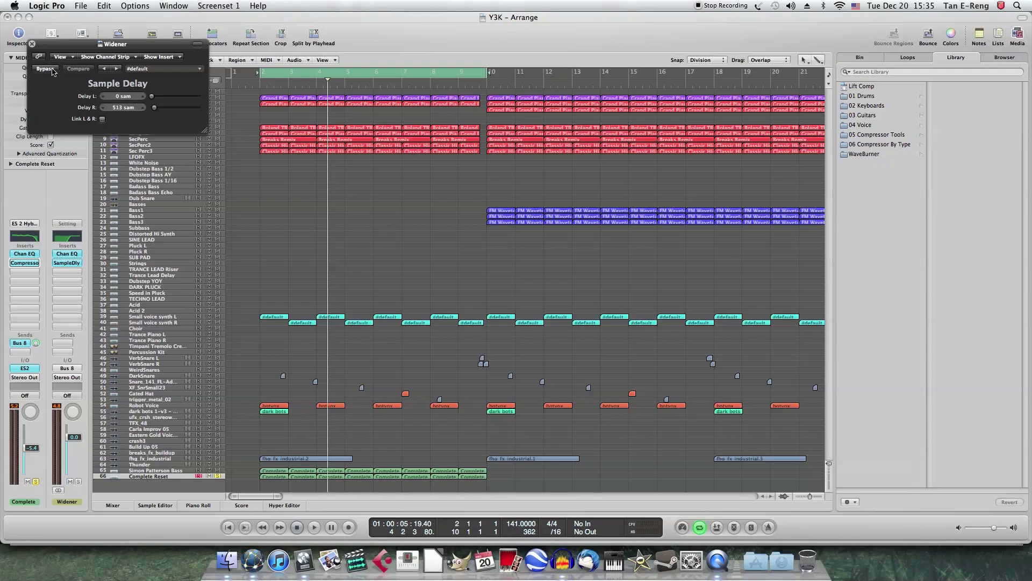
click(53, 71)
key(space)
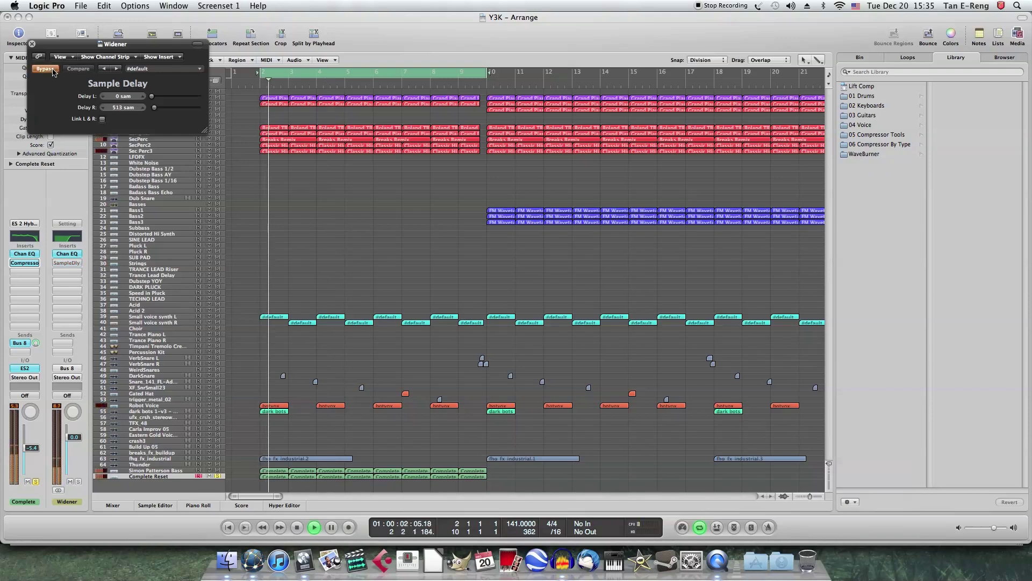
click(53, 72)
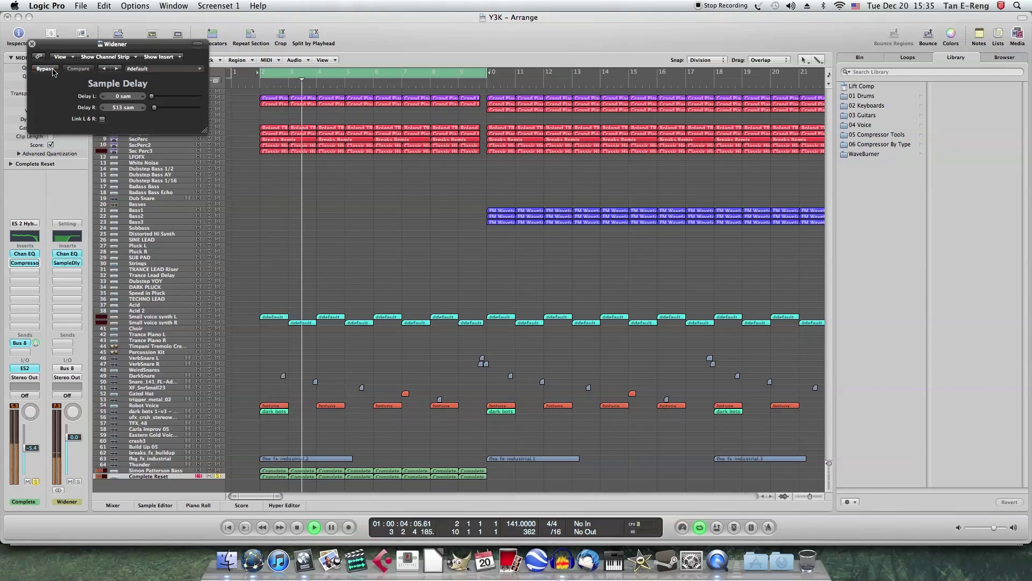
click(52, 72)
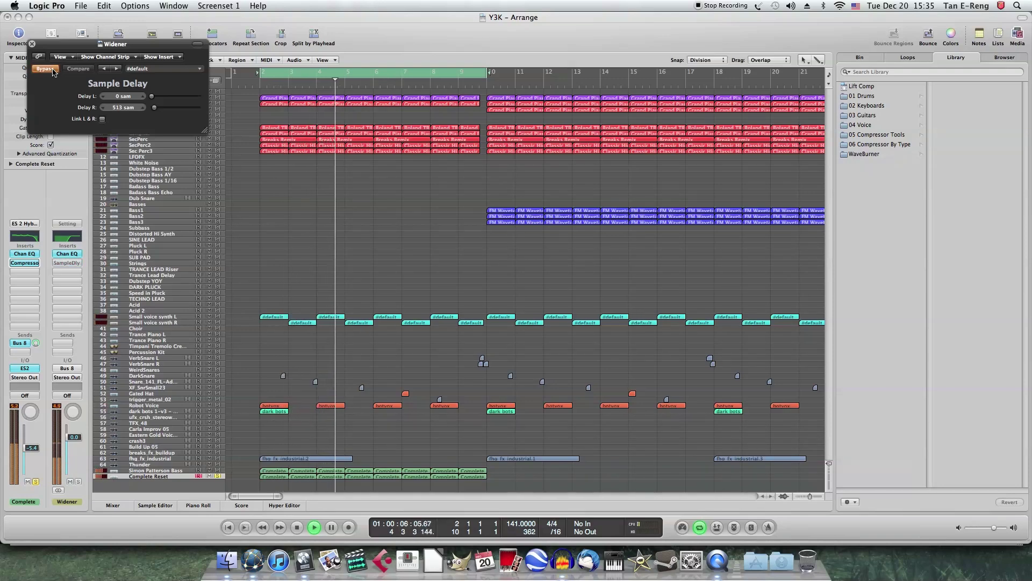
click(53, 71)
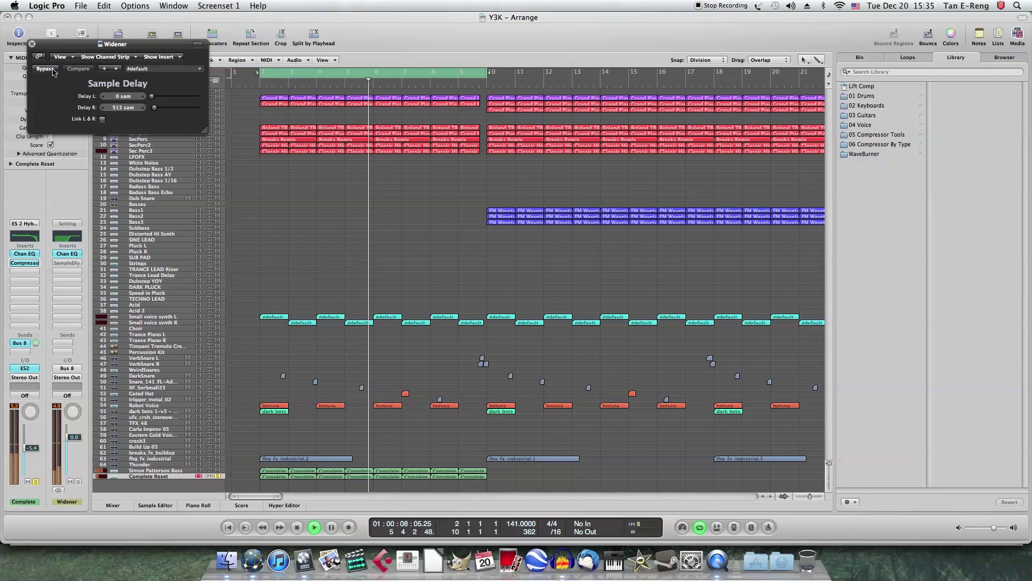
key(space)
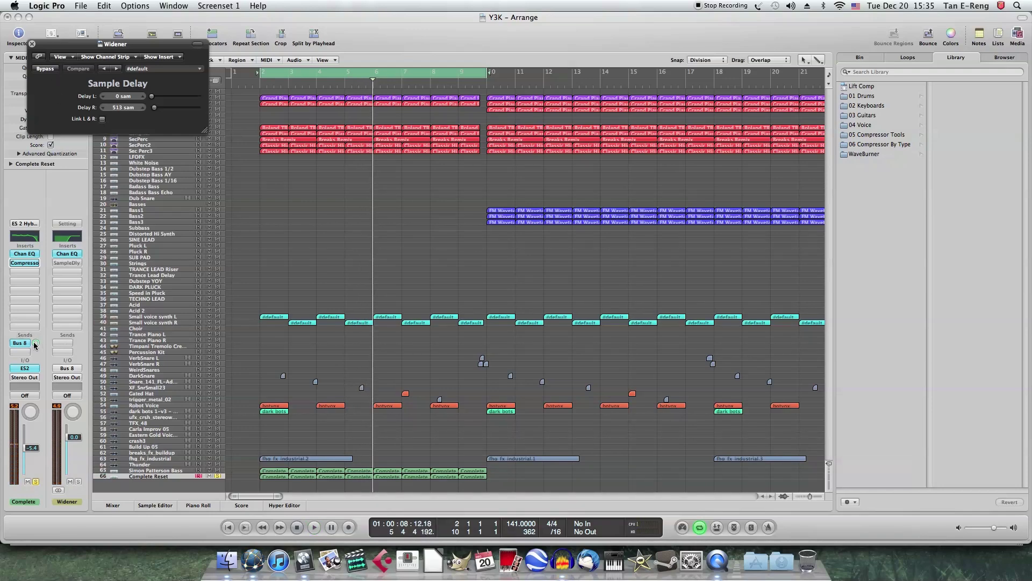
drag(35, 344, 35, 342)
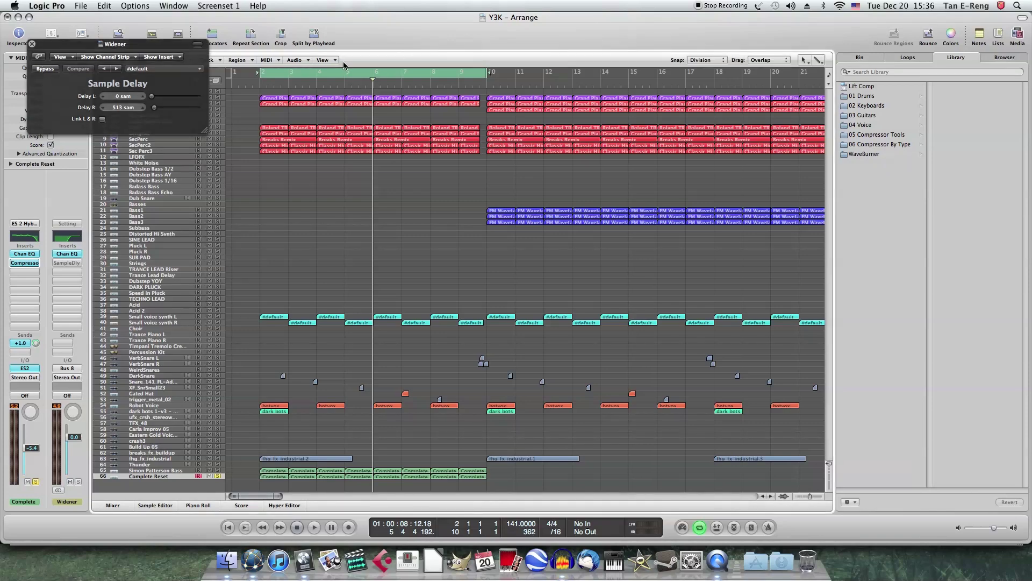
key(space)
click(45, 69)
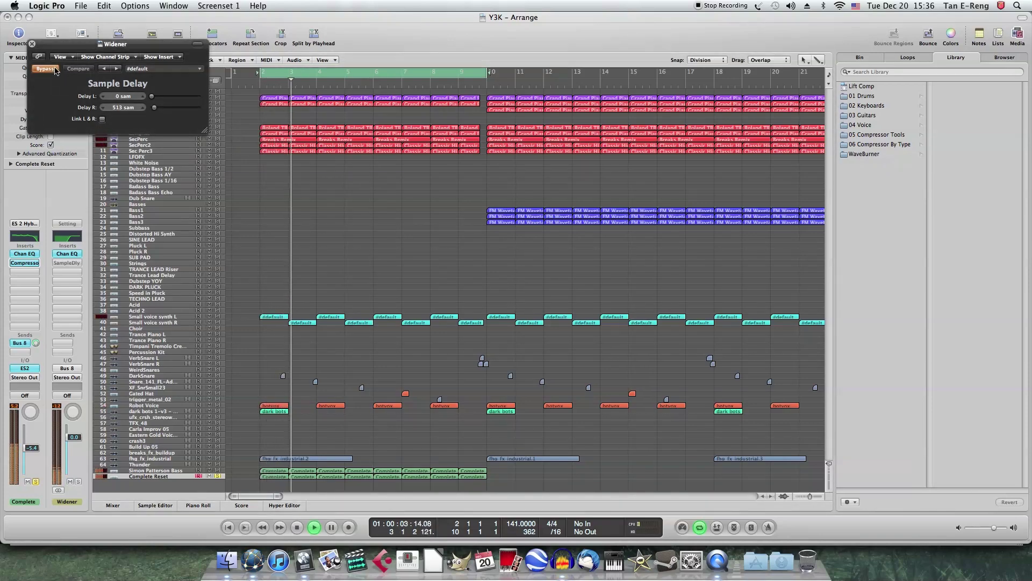
click(55, 70)
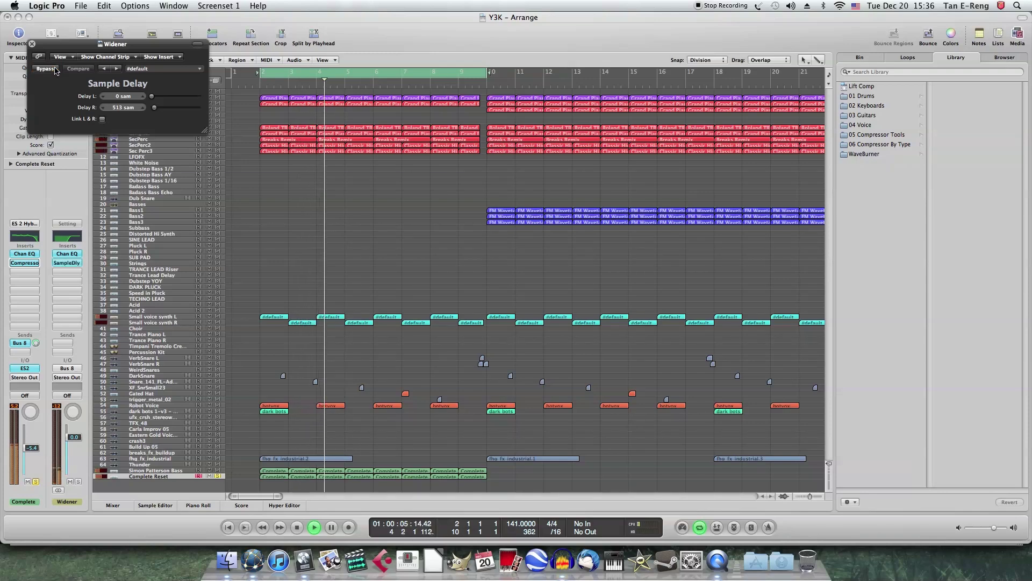
key(space)
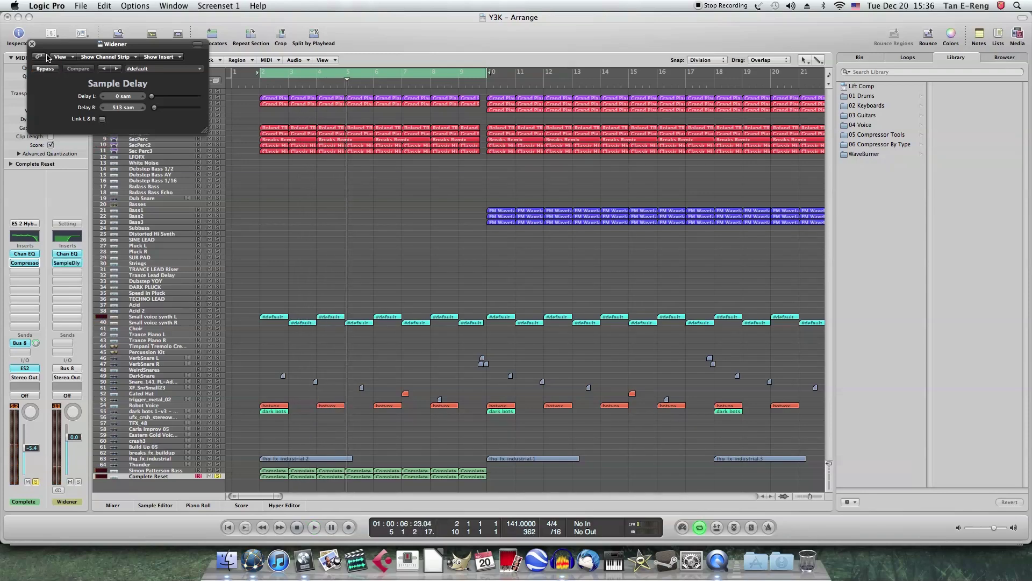
click(31, 43)
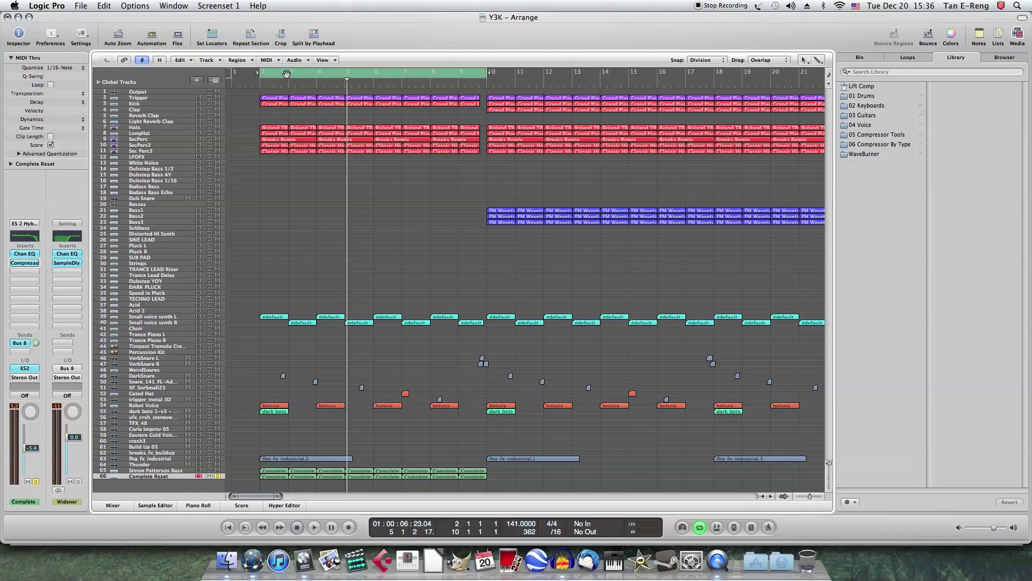
Solo fhg_fx_industrial and tracks 2–36, then play to hear the bass in the fuller mix.
click(218, 458)
drag(218, 98, 221, 391)
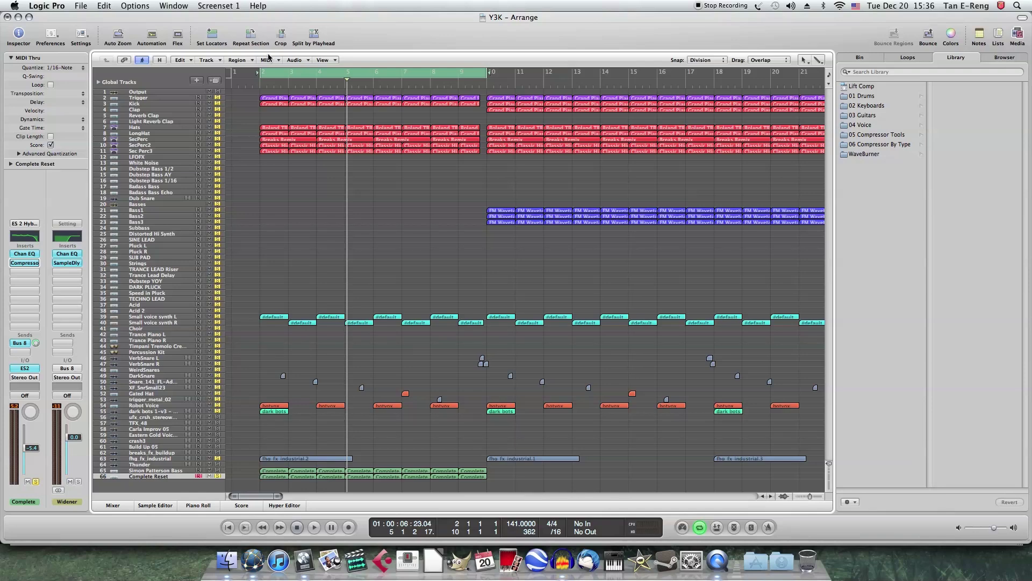
key(space)
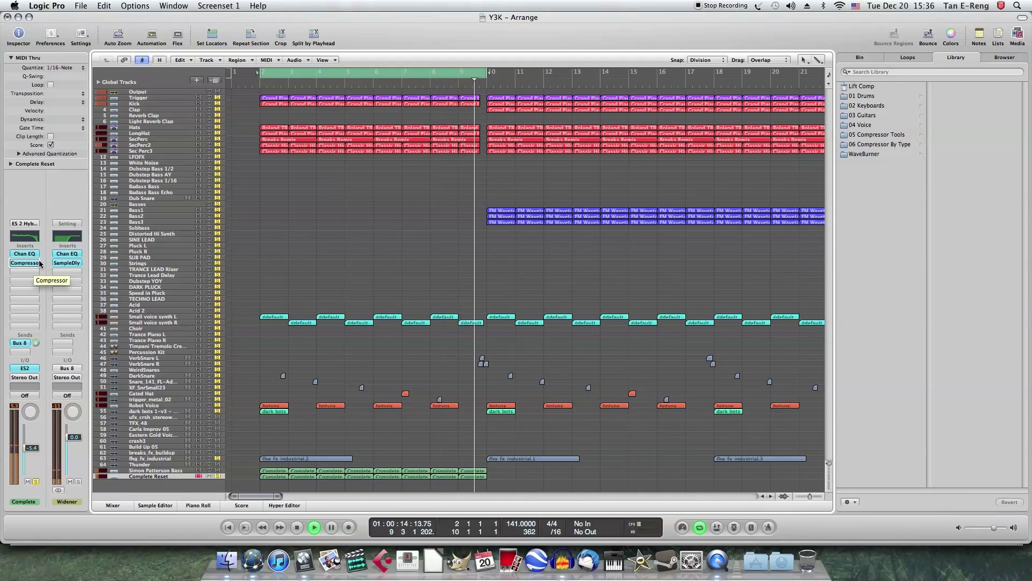
key(space)
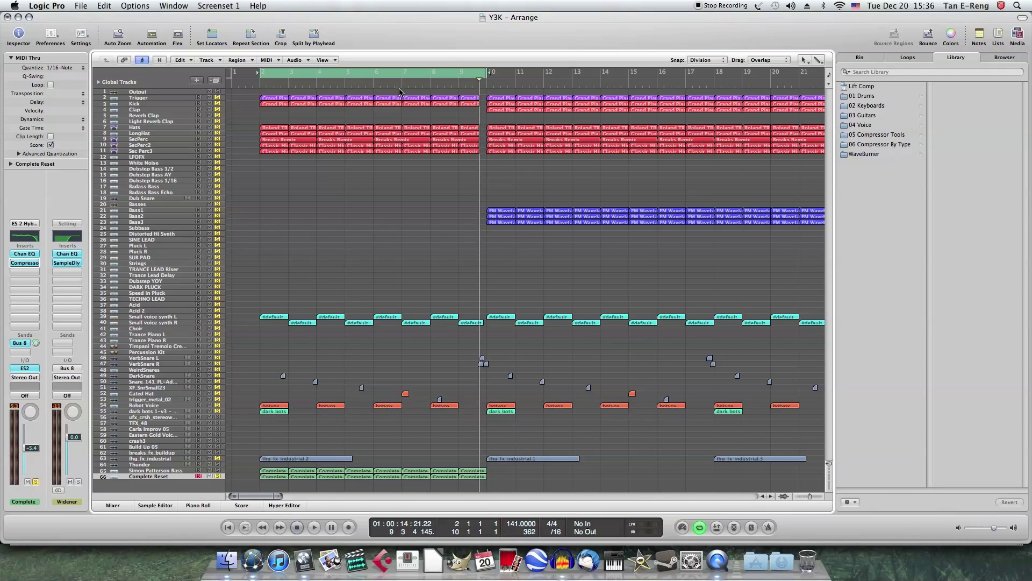
Turn Cycle off, unsolo tracks 2–50 and fhg_fx_industrial, and return the playhead to the start.
click(372, 76)
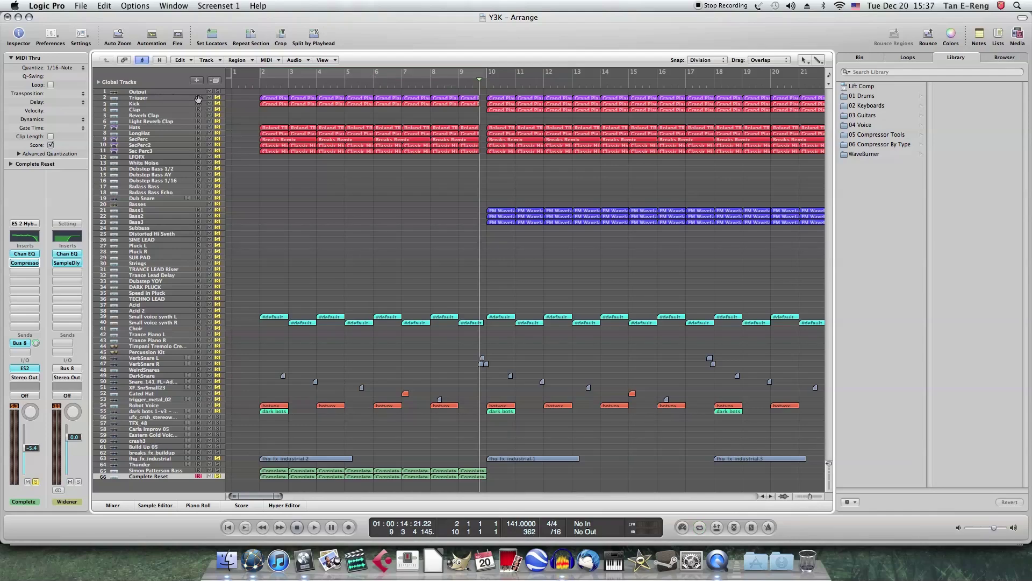
drag(217, 97, 221, 415)
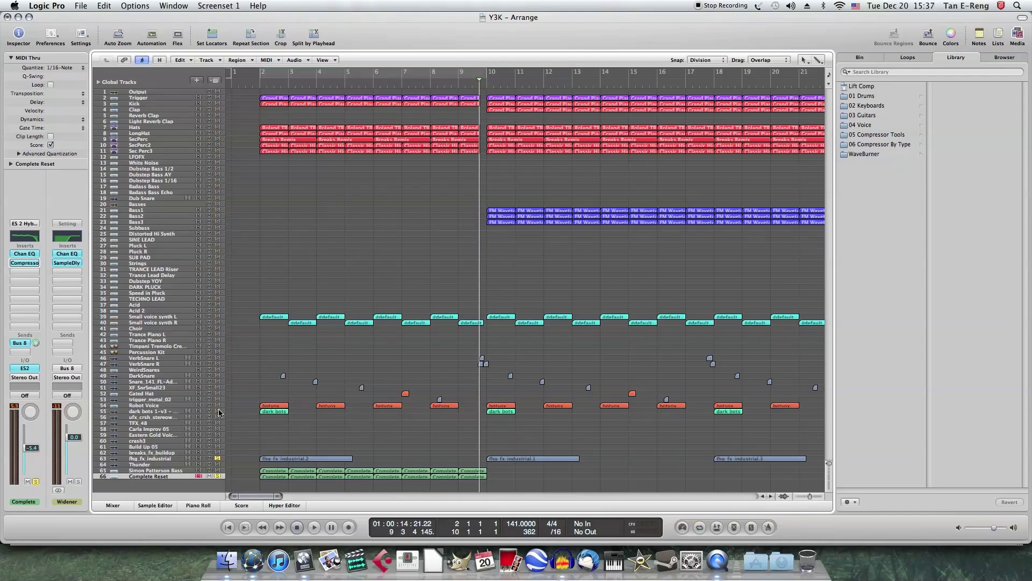
click(218, 458)
key(Return)
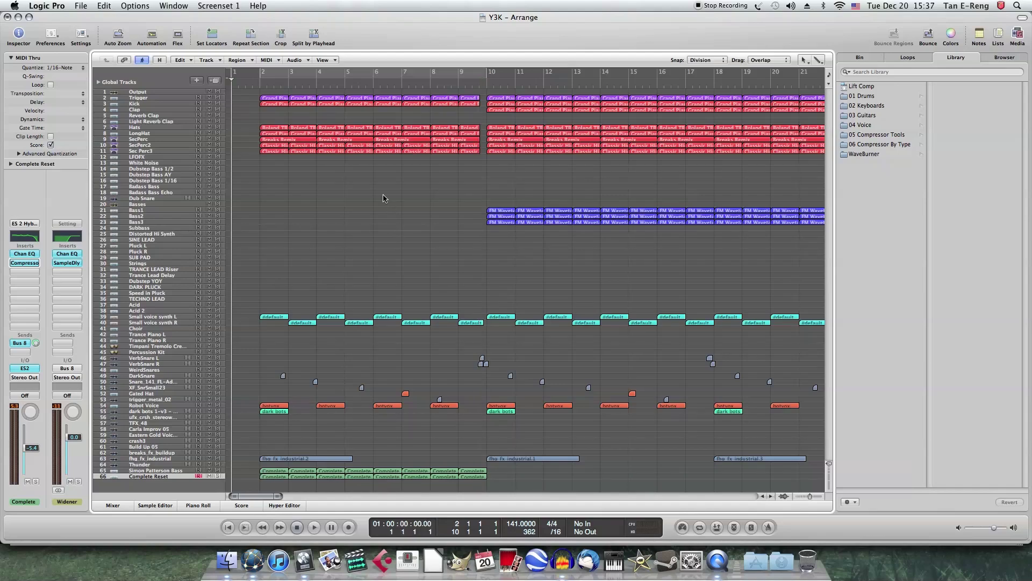